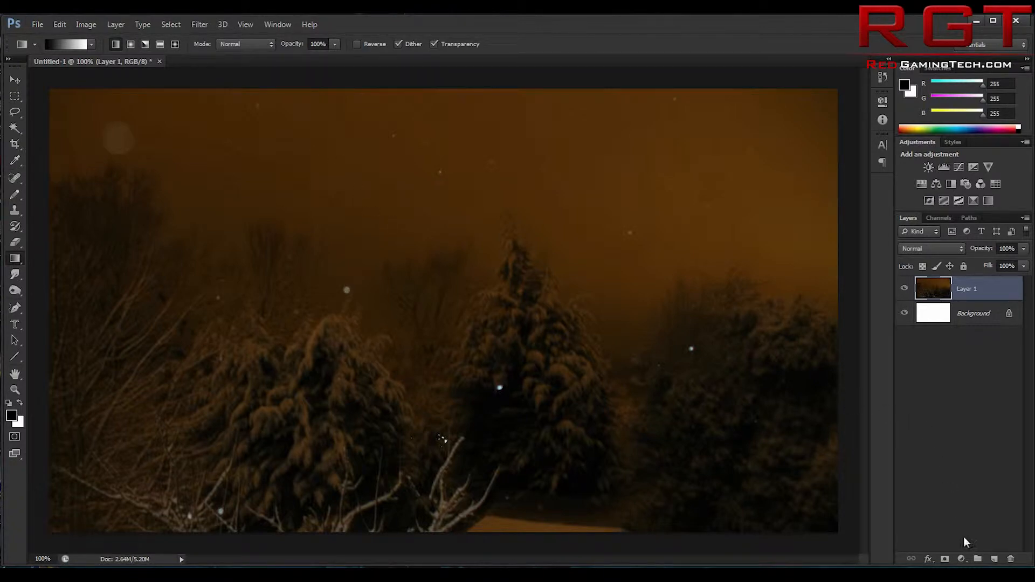
- Add a new layer above Layer 1 and set up the Gradient tool with the Black, White gradient
{"action": "left_click", "coordinate": [994, 559]}
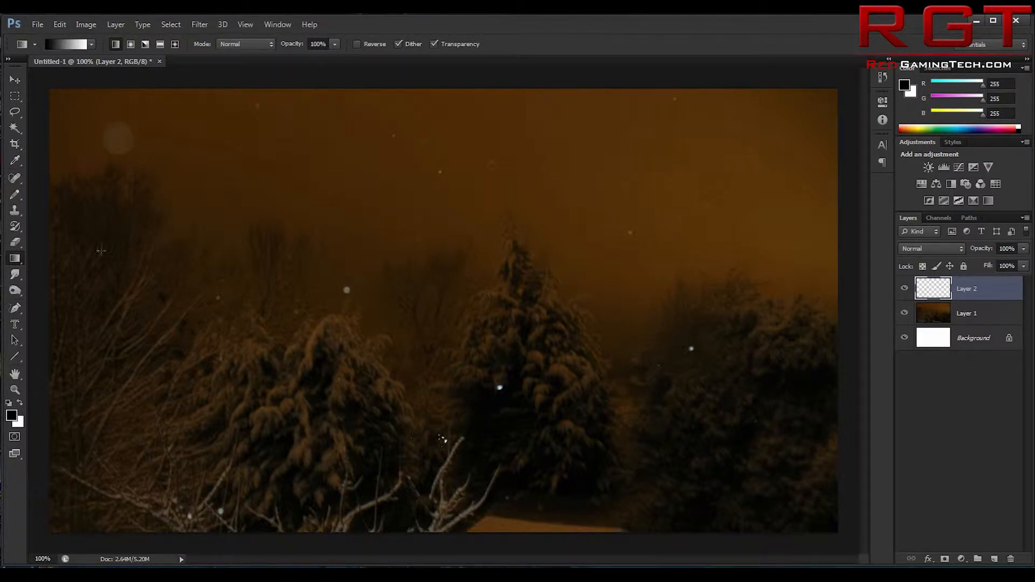
{"action": "left_click", "coordinate": [14, 259]}
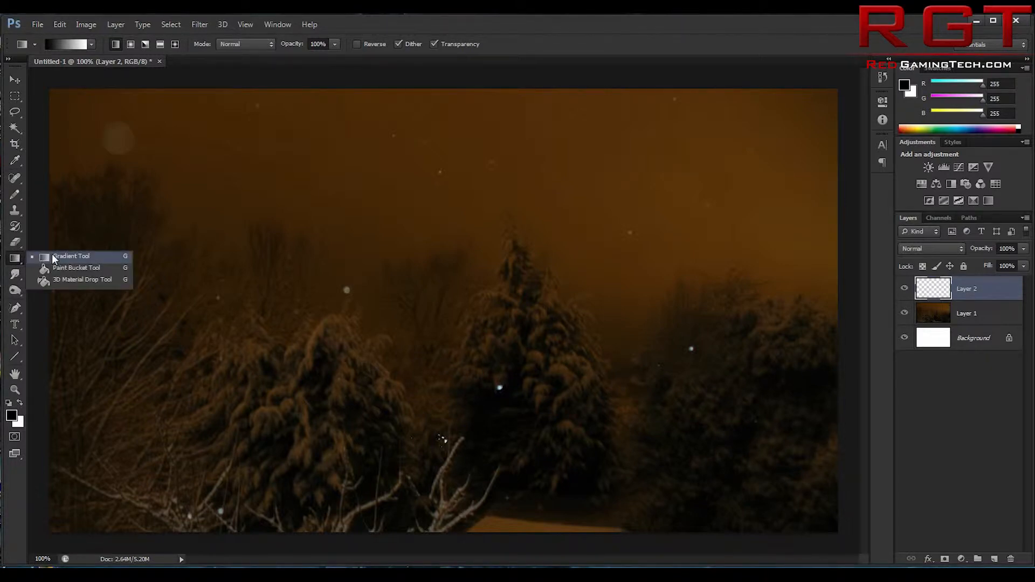
{"action": "left_click", "coordinate": [54, 259]}
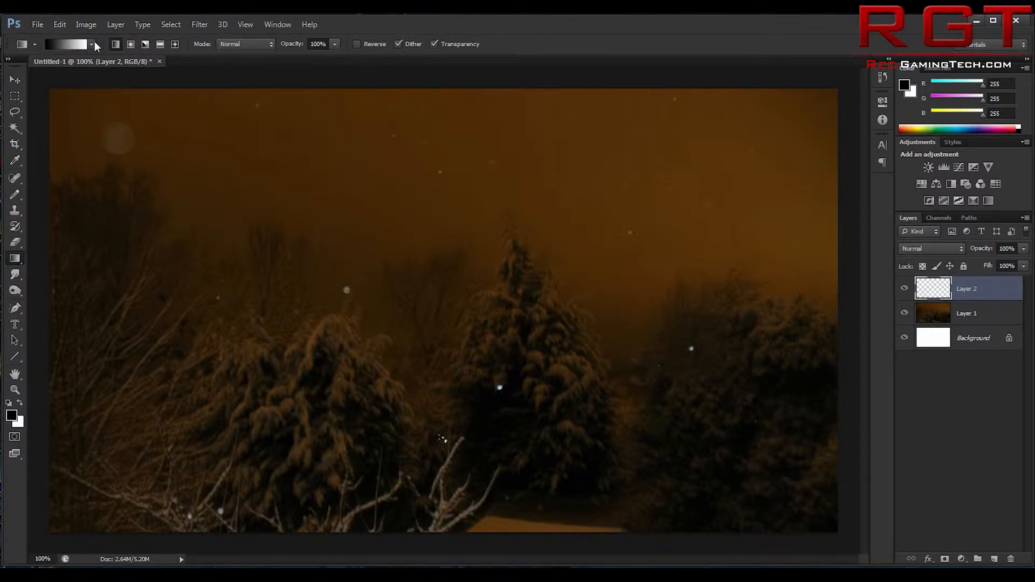
{"action": "left_click", "coordinate": [80, 43]}
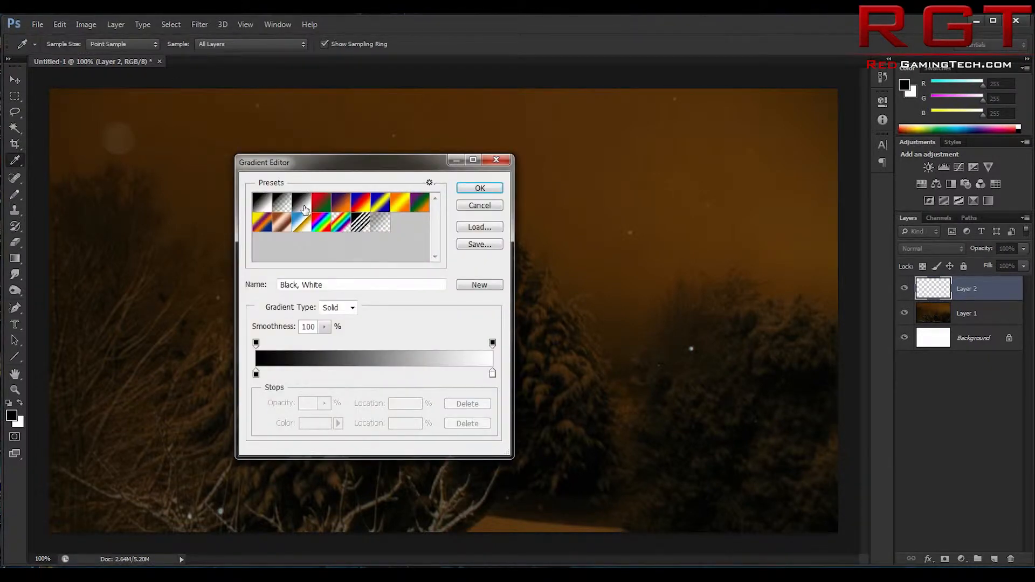
{"action": "double_click", "coordinate": [304, 209]}
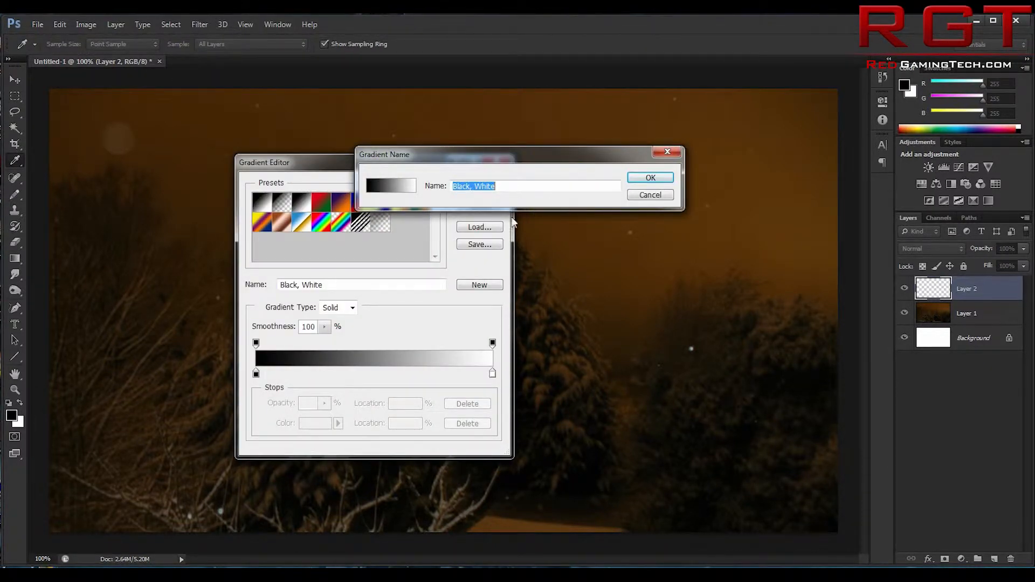
{"action": "key", "text": "Escape"}
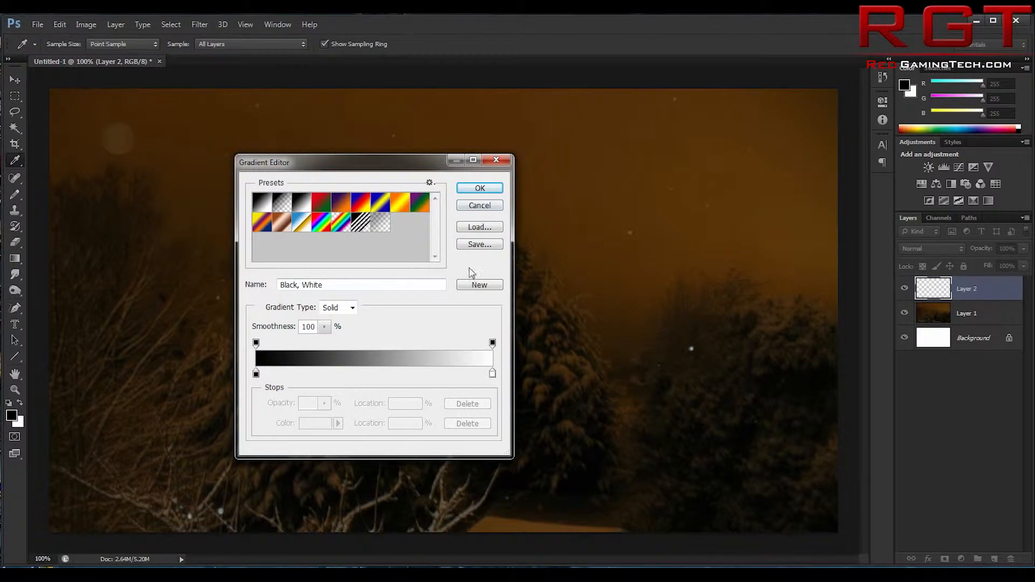
{"action": "left_click", "coordinate": [479, 189]}
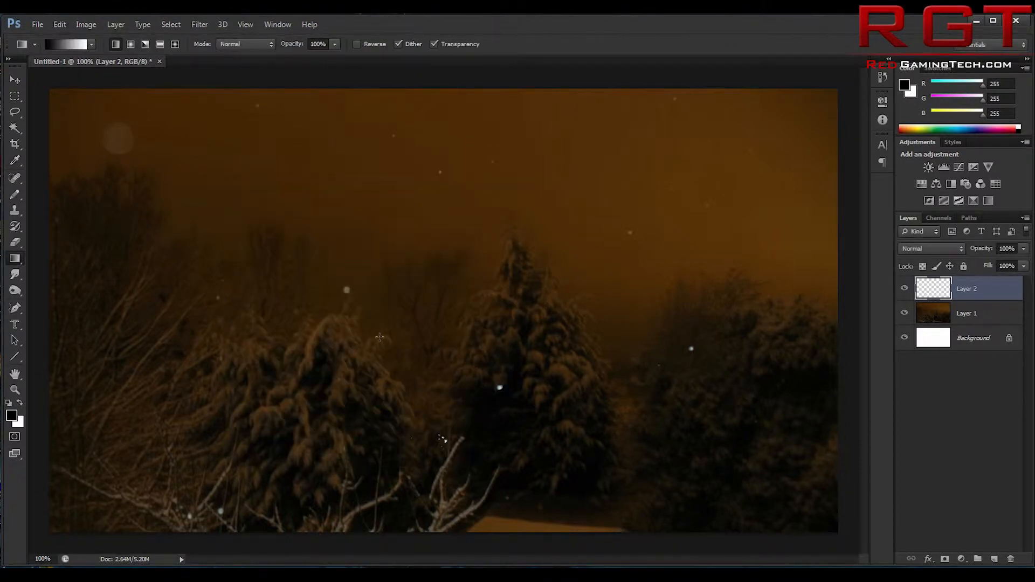
- Draw a short horizontal linear gradient near the middle of Layer 2, leaving white on the left and black on the right
{"action": "key", "text": "shift+g"}
{"action": "key", "text": "shift+g"}
{"action": "key", "text": "shift+g"}
{"action": "left_click_drag", "start_coordinate": [437, 314], "coordinate": [409, 314]}
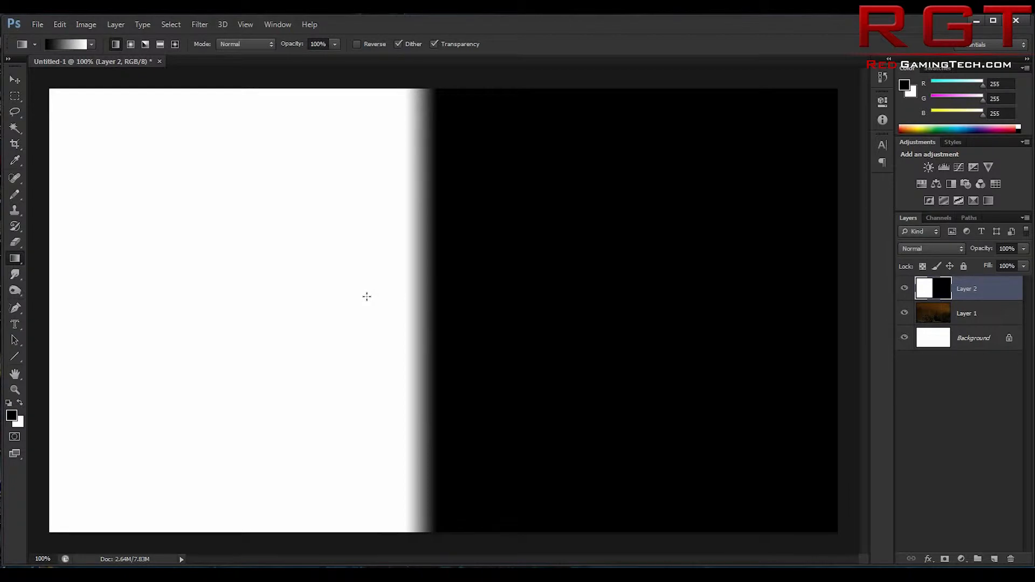
{"action": "mouse_move", "coordinate": [385, 303]}
{"action": "left_mouse_down"}
{"action": "mouse_move", "coordinate": [455, 305]}
{"action": "mouse_move", "coordinate": [394, 300]}
{"action": "left_mouse_up"}
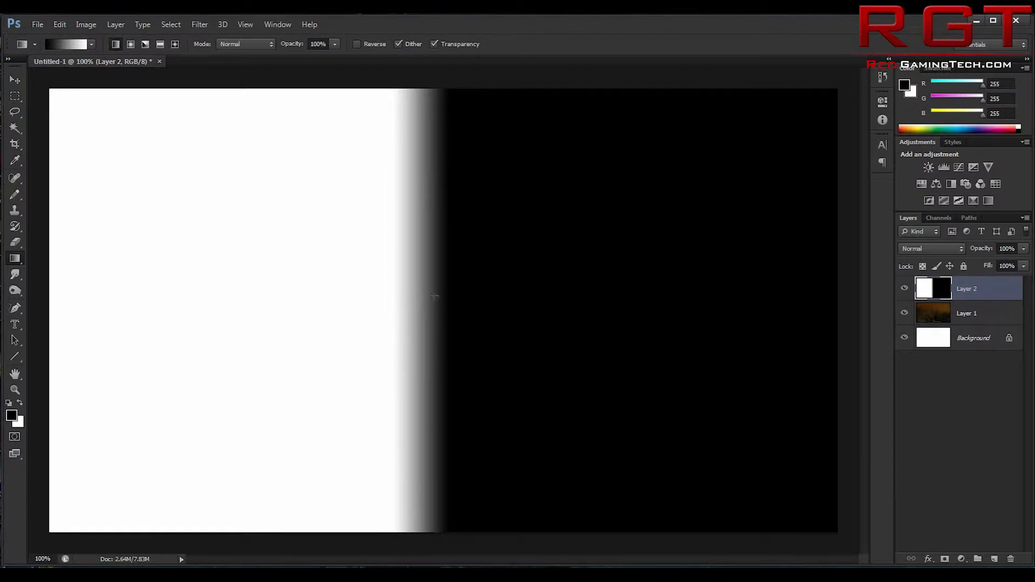
{"action": "mouse_move", "coordinate": [394, 287]}
{"action": "left_mouse_down"}
{"action": "mouse_move", "coordinate": [467, 290]}
{"action": "mouse_move", "coordinate": [431, 286]}
{"action": "mouse_move", "coordinate": [446, 277]}
{"action": "mouse_move", "coordinate": [399, 280]}
{"action": "left_mouse_up"}
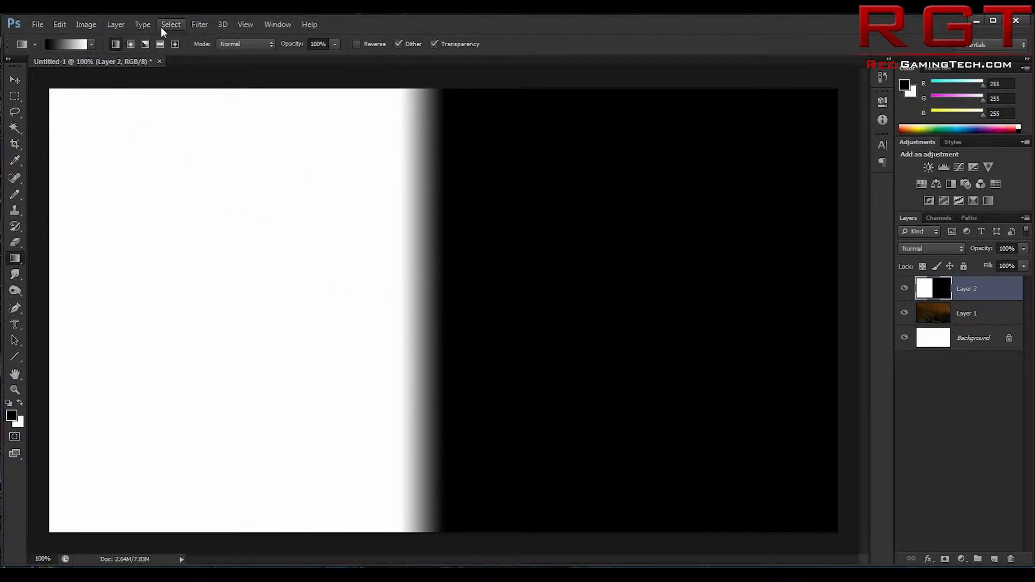
- Apply the Difference Clouds render filter to the gradient on Layer 2
{"action": "left_click", "coordinate": [196, 25]}
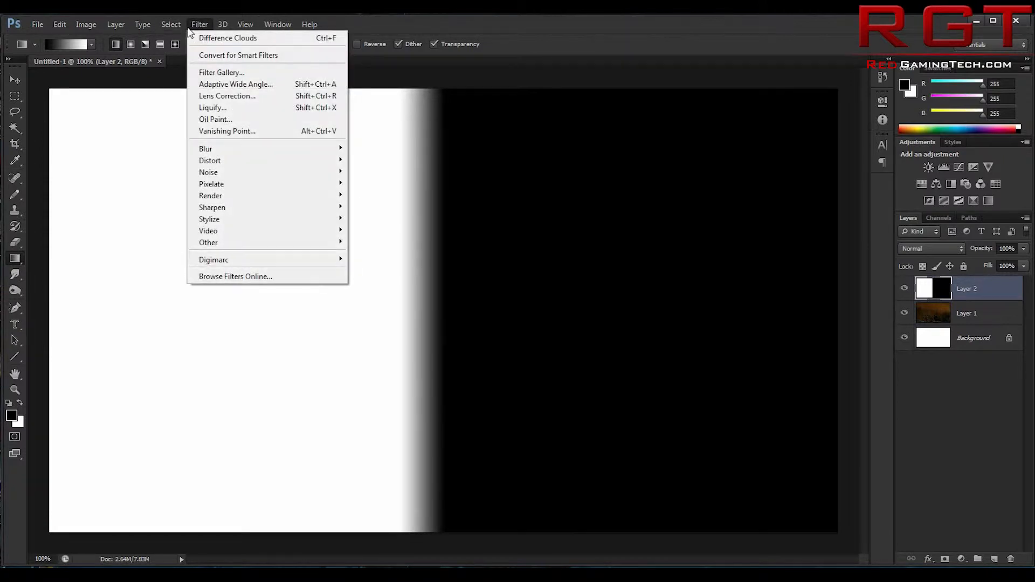
{"action": "mouse_move", "coordinate": [218, 207]}
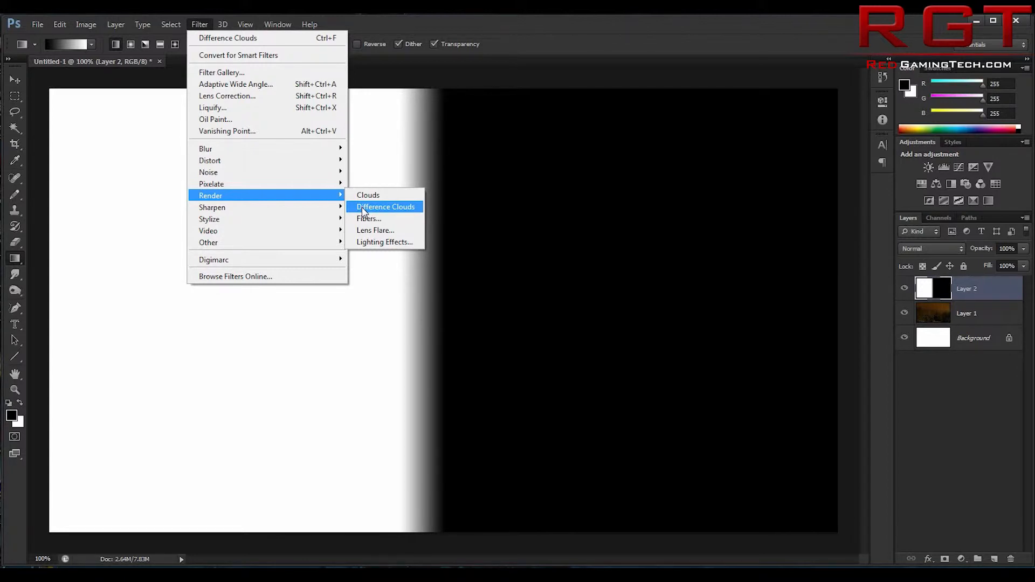
{"action": "left_click", "coordinate": [363, 210]}
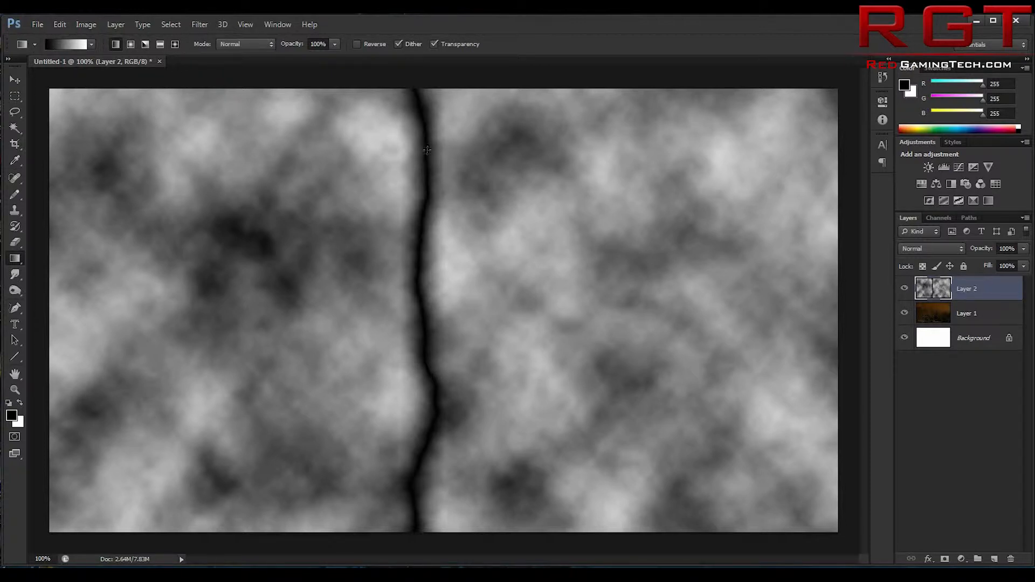
- Invert the colors of Layer 2 so the dark jagged line turns white
{"action": "left_click", "coordinate": [96, 27]}
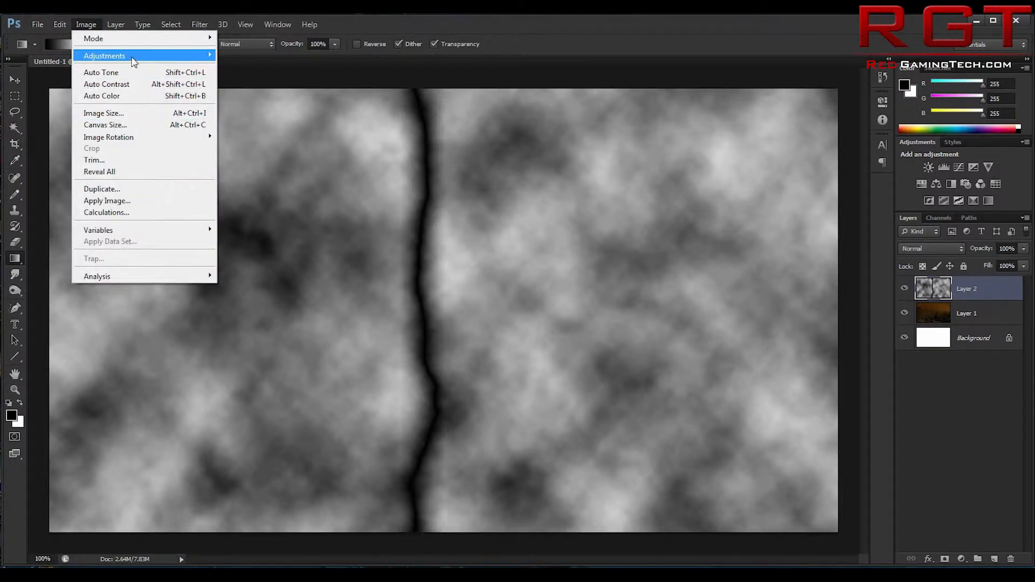
{"action": "mouse_move", "coordinate": [133, 62]}
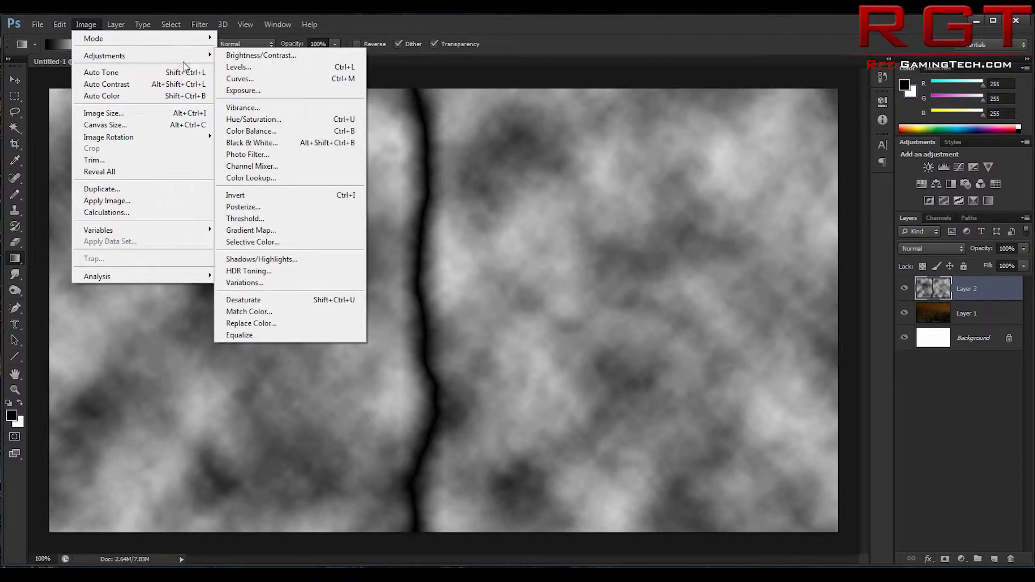
{"action": "left_click", "coordinate": [291, 198]}
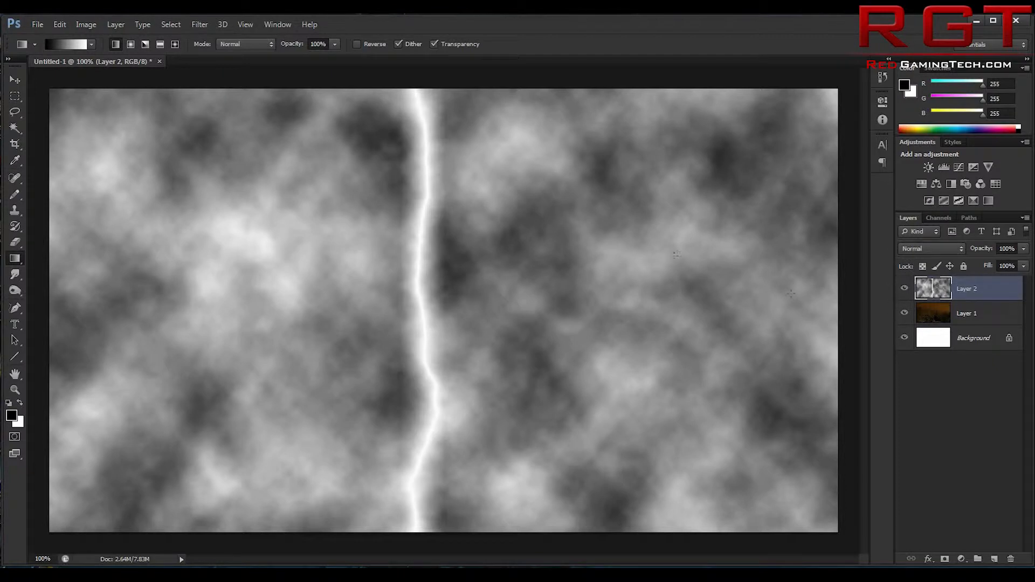
- Adjust Layer 2's Levels with input values of about 217, 1.00 and 245 to isolate the white bolt on black
{"action": "left_click", "coordinate": [86, 25]}
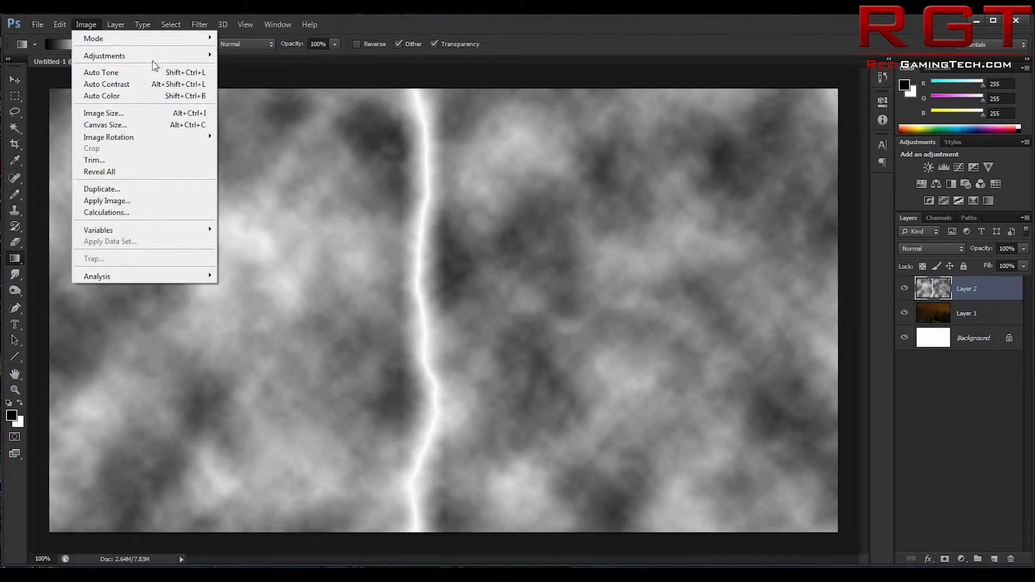
{"action": "mouse_move", "coordinate": [160, 56]}
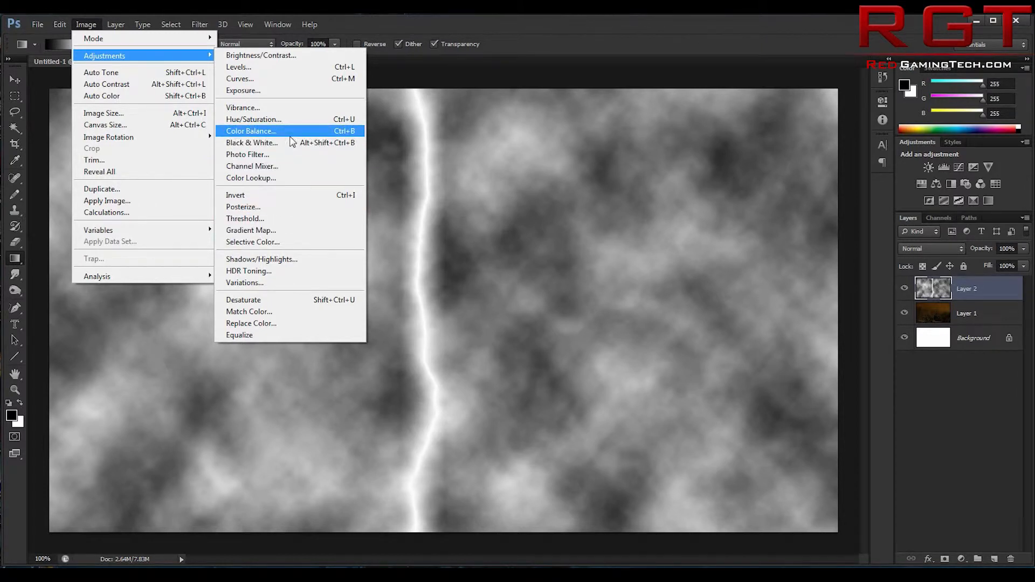
{"action": "left_click", "coordinate": [299, 68]}
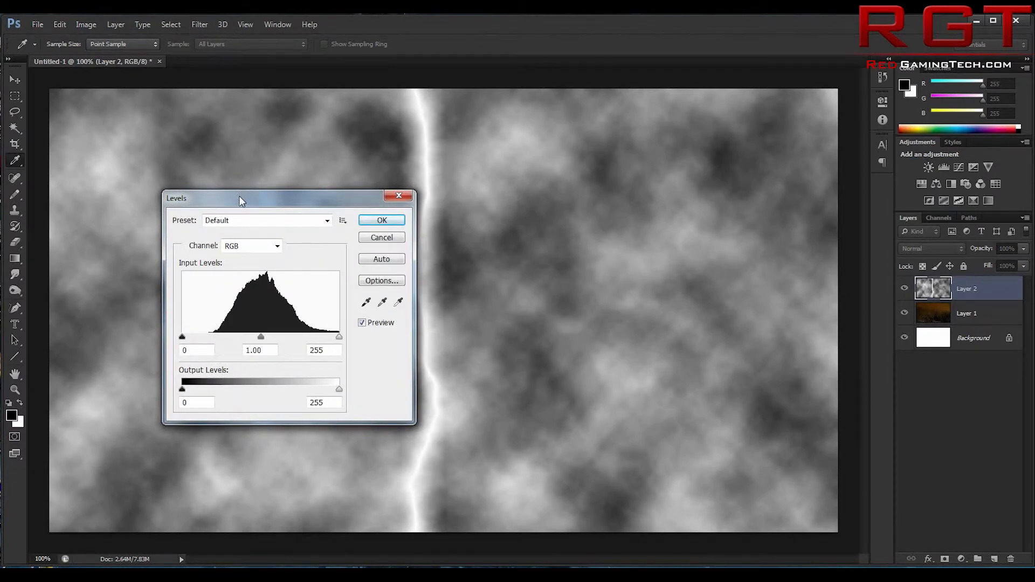
{"action": "left_click_drag", "start_coordinate": [240, 196], "coordinate": [599, 133]}
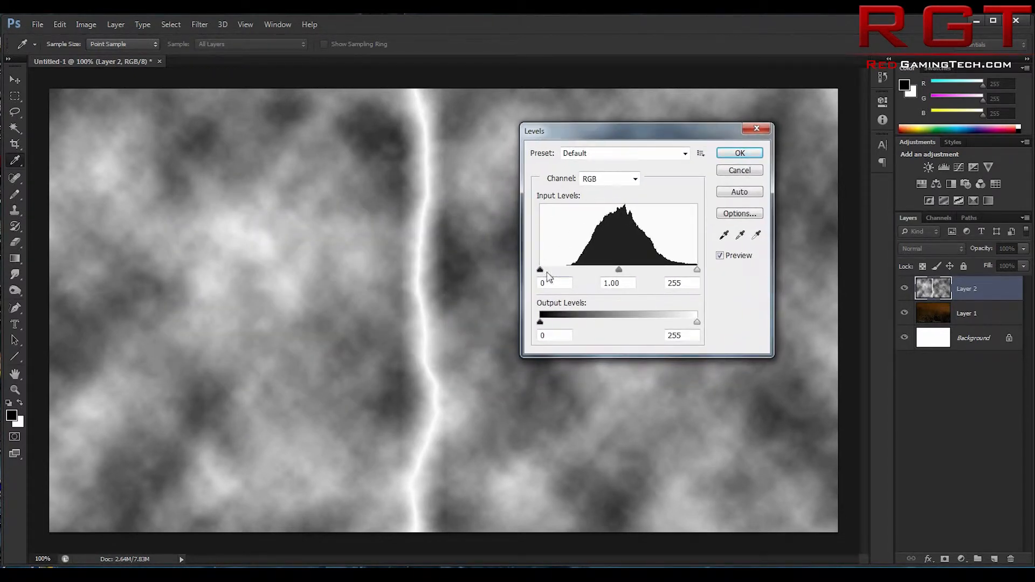
{"action": "left_click_drag", "start_coordinate": [540, 270], "coordinate": [684, 276]}
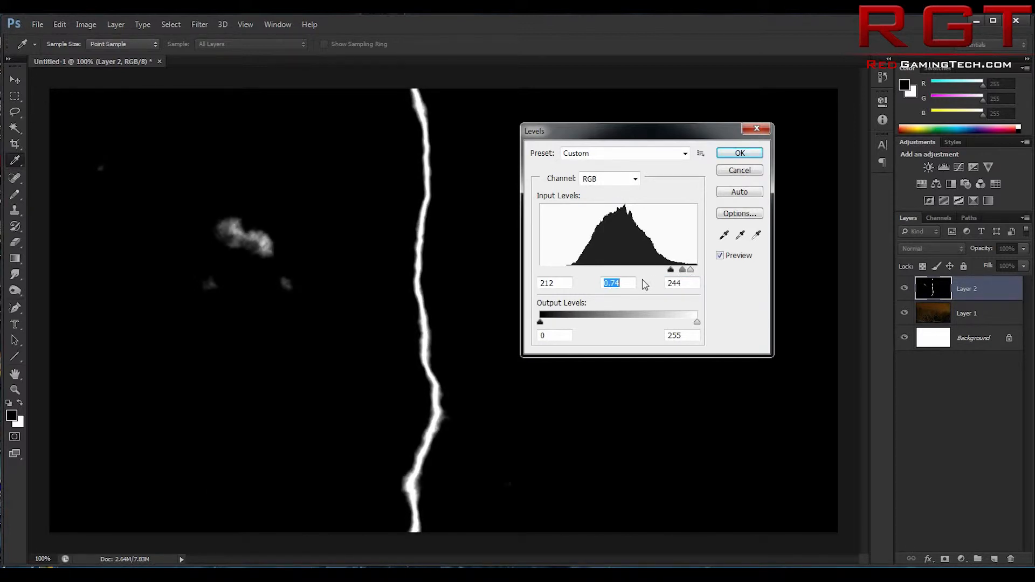
{"action": "mouse_move", "coordinate": [681, 275]}
{"action": "left_mouse_down"}
{"action": "mouse_move", "coordinate": [692, 274]}
{"action": "mouse_move", "coordinate": [669, 273]}
{"action": "mouse_move", "coordinate": [683, 273]}
{"action": "left_mouse_up"}
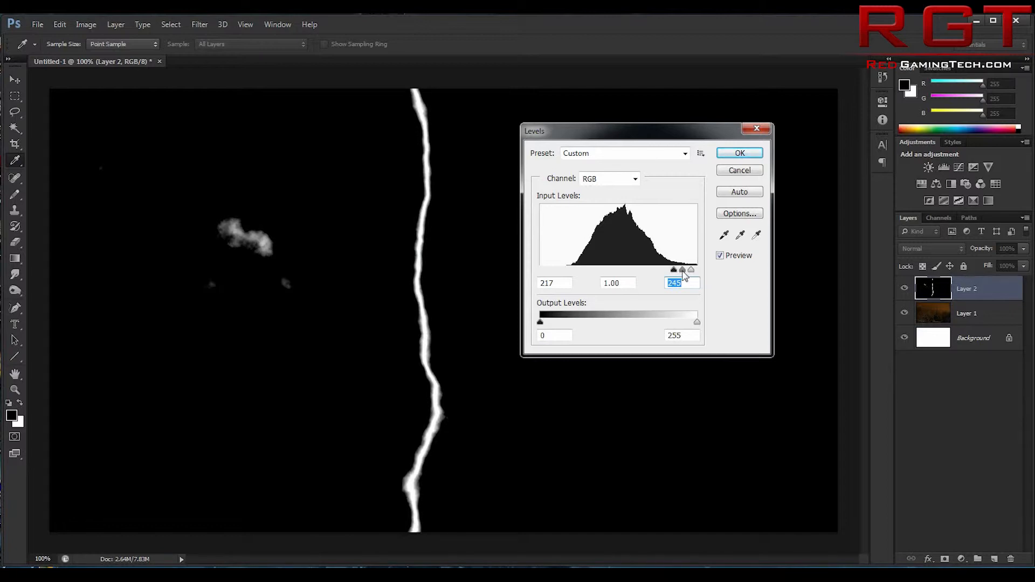
{"action": "left_click", "coordinate": [683, 271]}
{"action": "left_click", "coordinate": [740, 154]}
{"action": "key", "text": "g"}
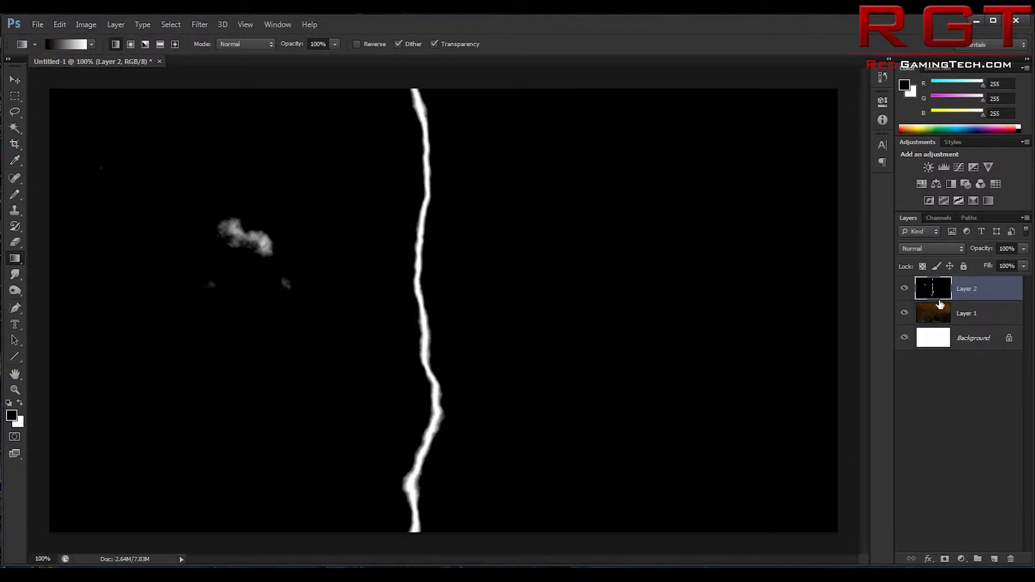
- Set the blend mode of Layer 2 to Screen
{"action": "left_click", "coordinate": [954, 249]}
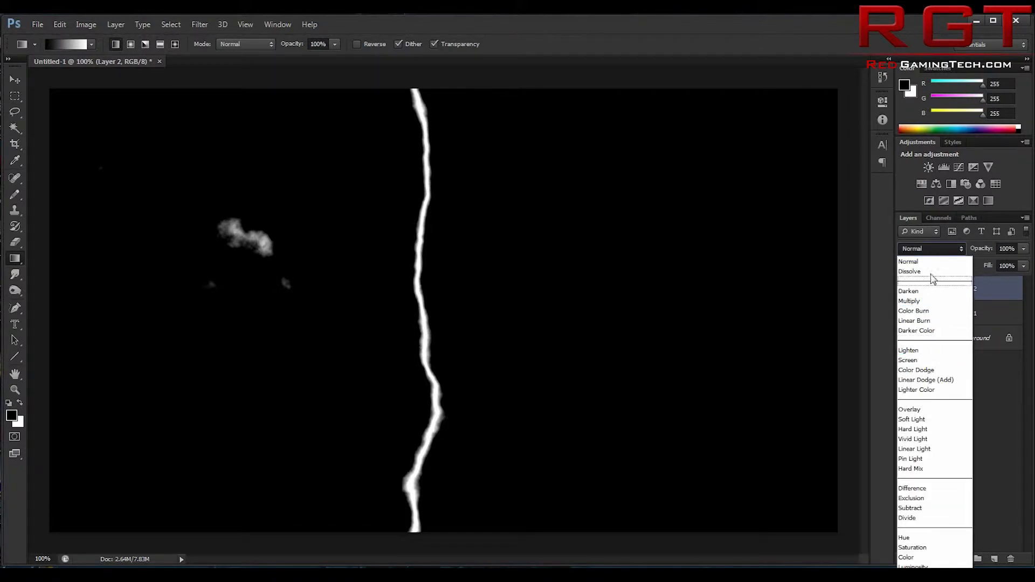
{"action": "left_click", "coordinate": [933, 247]}
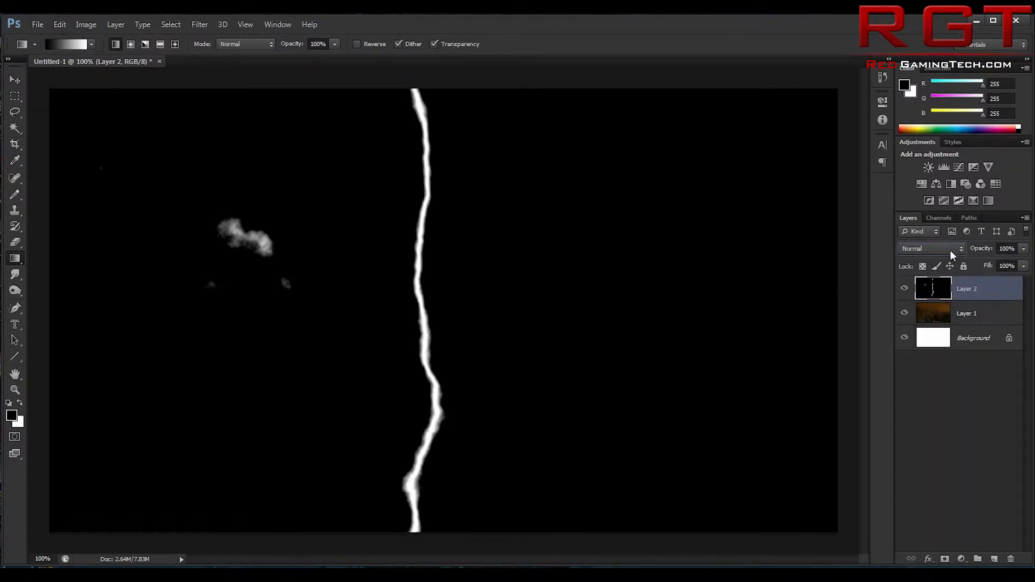
{"action": "left_click", "coordinate": [950, 251]}
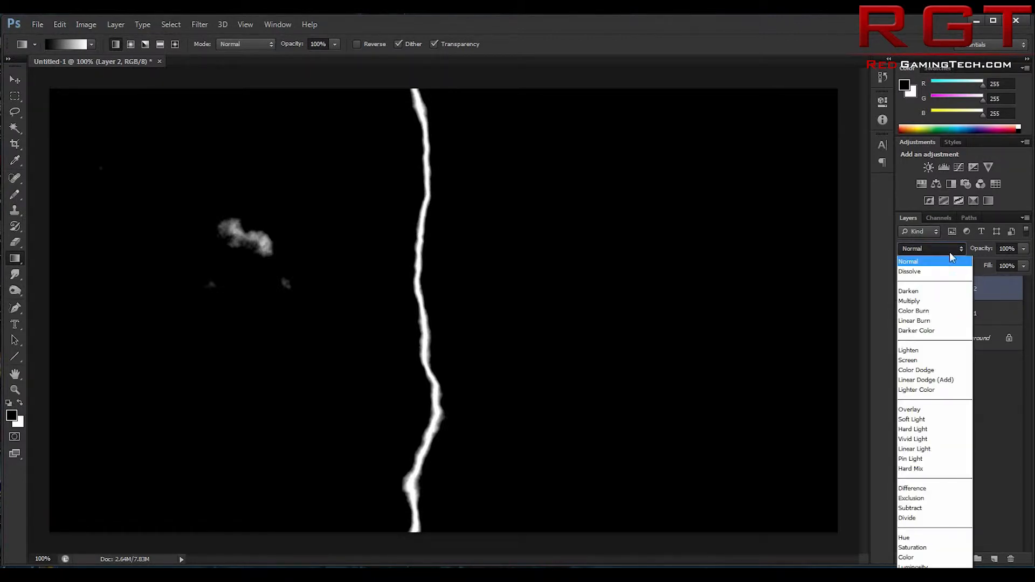
{"action": "left_click", "coordinate": [917, 360]}
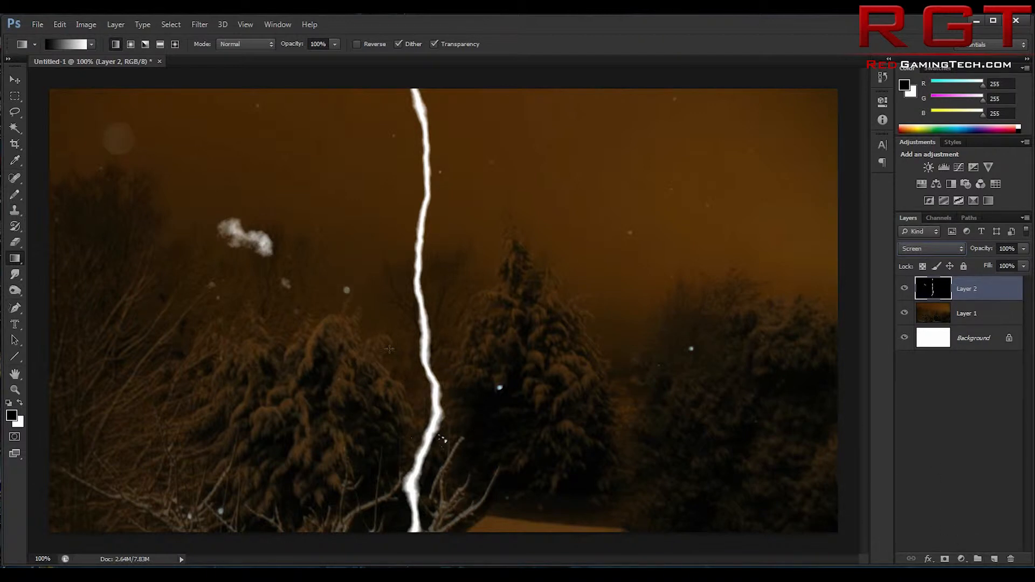
- Add a layer mask to Layer 2 and paint black at size 100 over the stray cloud patches and the area right of the bolt
{"action": "left_click", "coordinate": [945, 558]}
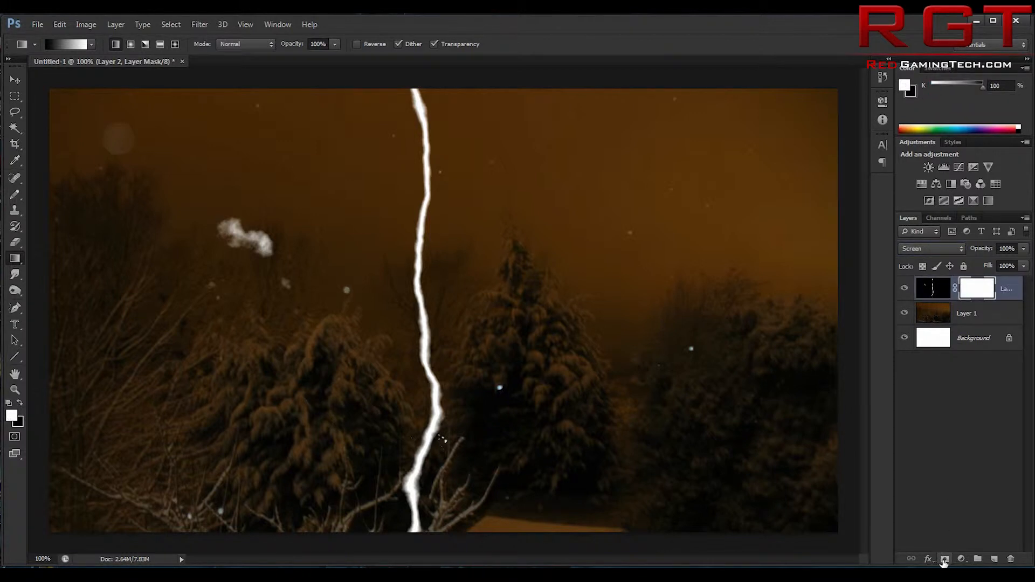
{"action": "key", "text": "b"}
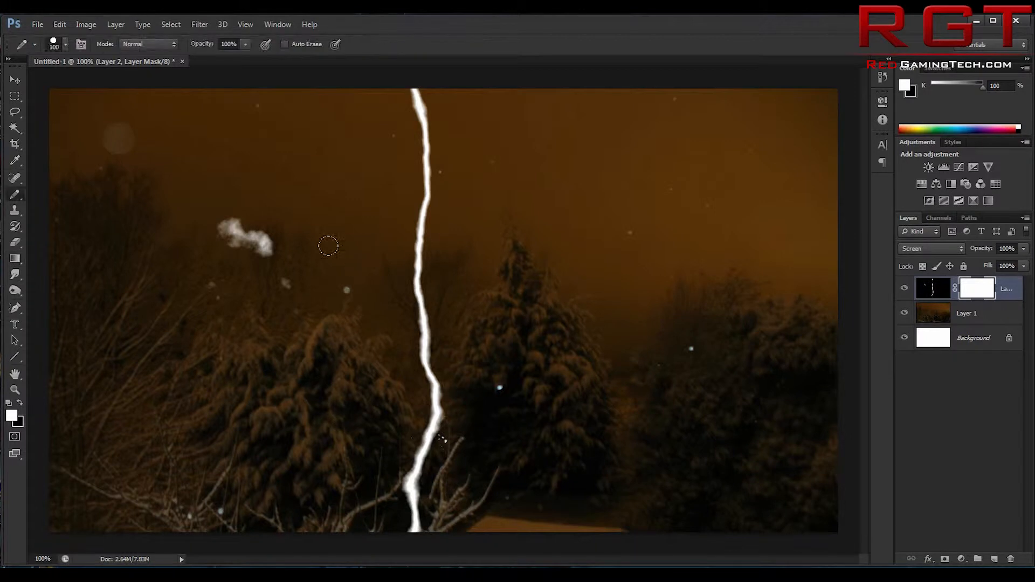
{"action": "key", "text": "x"}
{"action": "left_click_drag", "start_coordinate": [249, 221], "coordinate": [267, 242]}
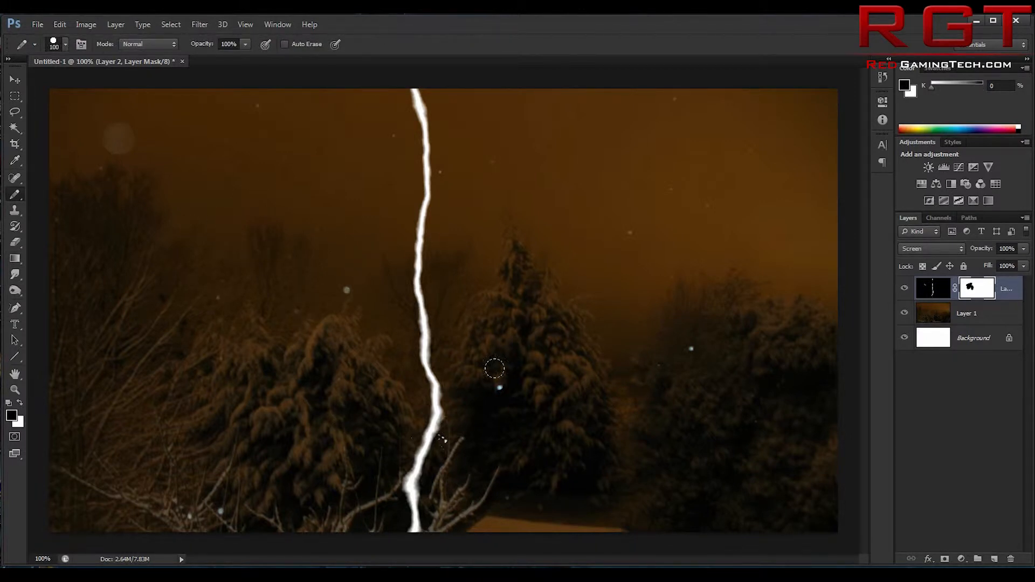
{"action": "mouse_move", "coordinate": [595, 290]}
{"action": "left_mouse_down"}
{"action": "mouse_move", "coordinate": [615, 236]}
{"action": "mouse_move", "coordinate": [605, 232]}
{"action": "left_mouse_up"}
- Select Layer 2's image instead of its mask and add a Hue/Saturation adjustment layer above it
{"action": "left_click", "coordinate": [928, 287]}
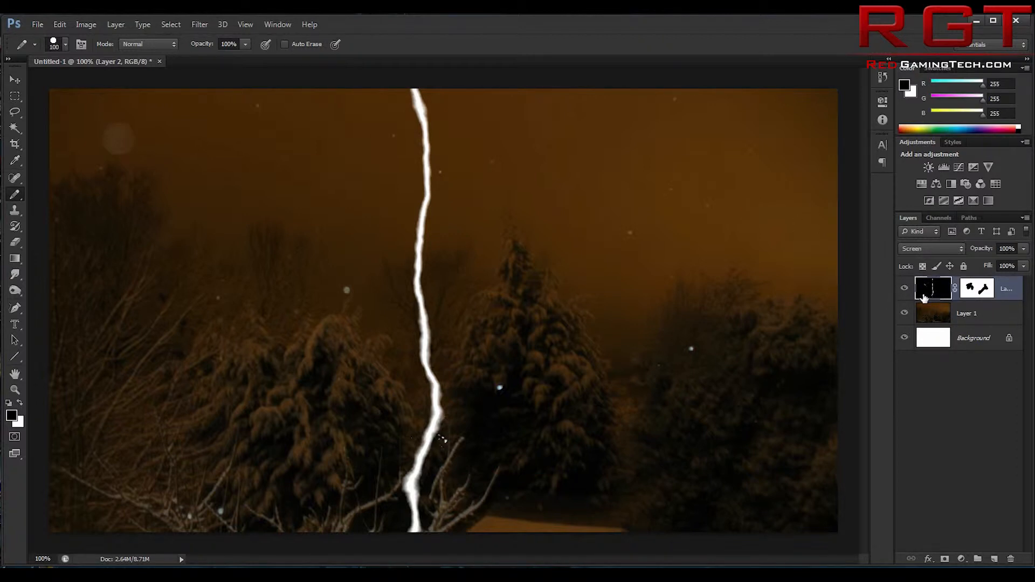
{"action": "left_click", "coordinate": [985, 290]}
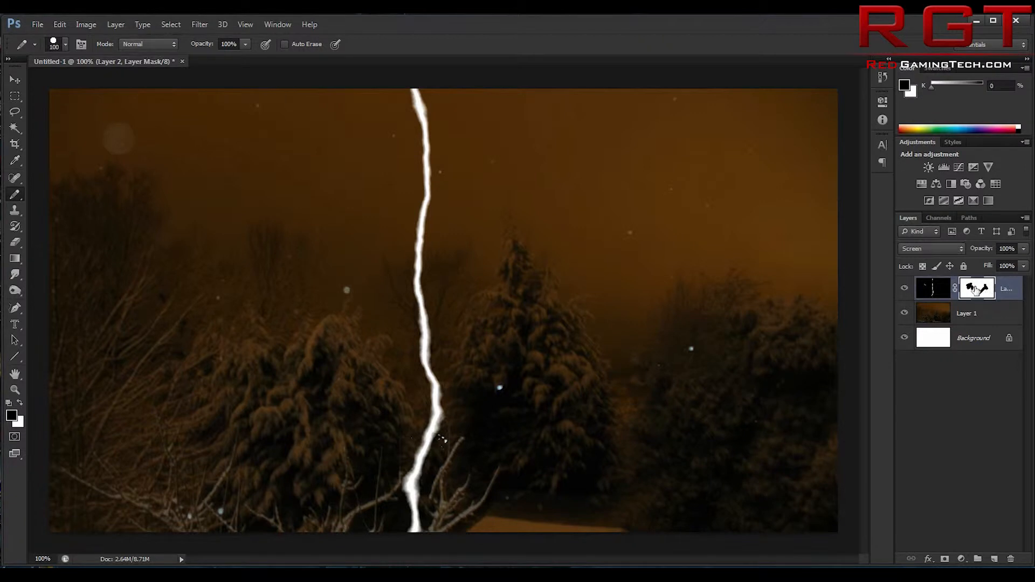
{"action": "left_click", "coordinate": [941, 289]}
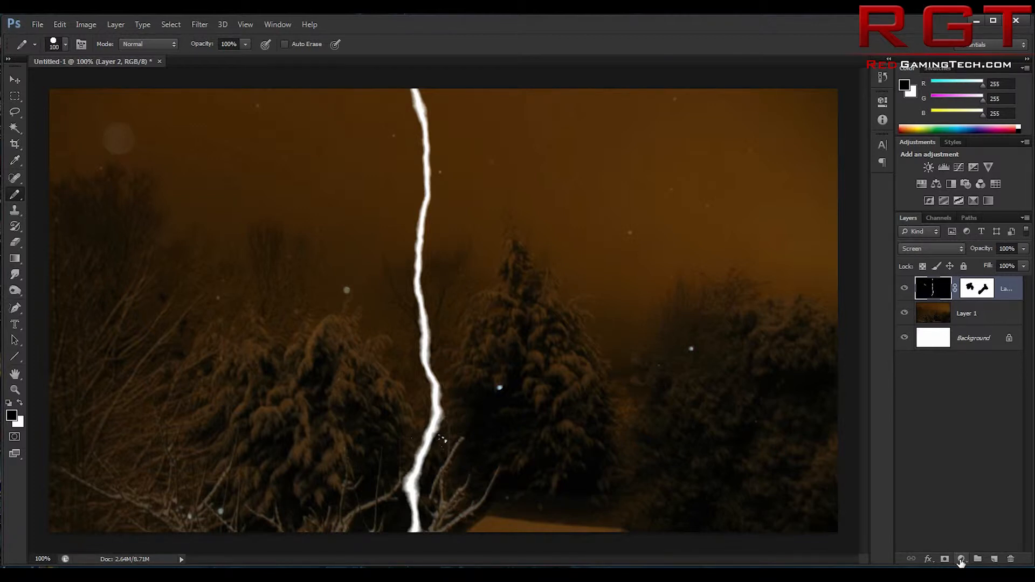
{"action": "left_click", "coordinate": [960, 560]}
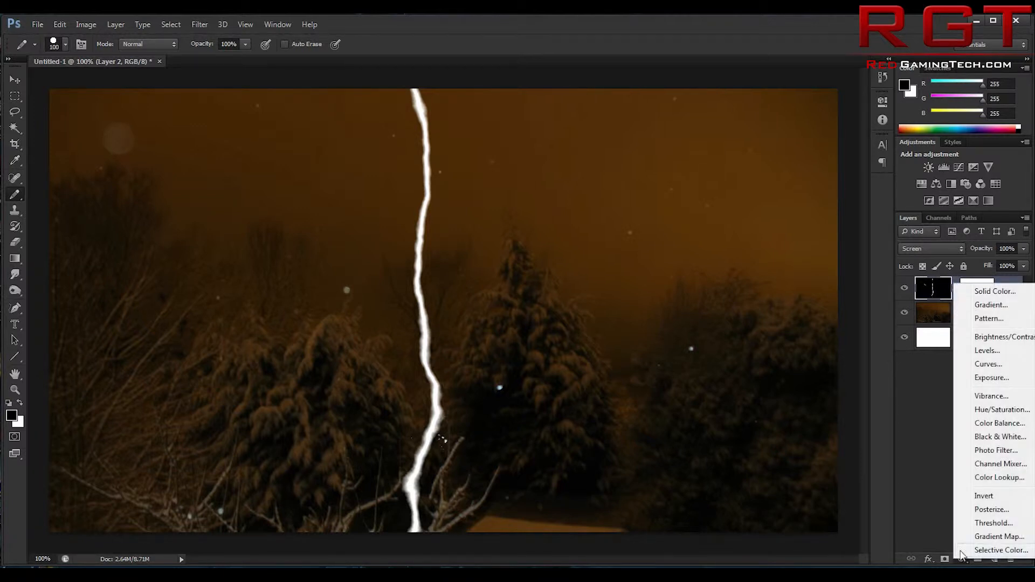
{"action": "left_click", "coordinate": [972, 411]}
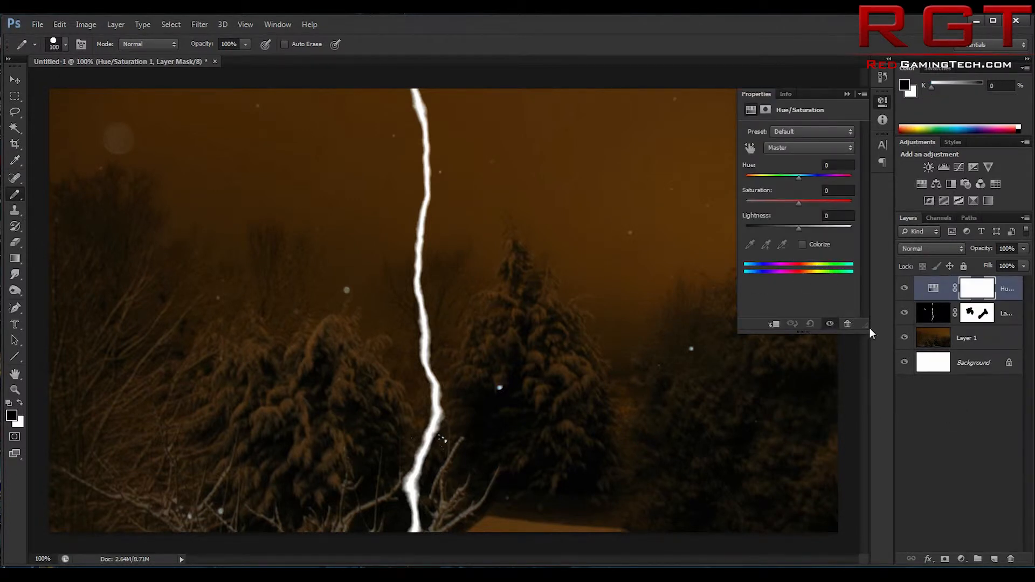
- Colorize the Hue/Saturation adjustment with hue 207, saturation 53 and lightness 0
{"action": "mouse_move", "coordinate": [861, 331]}
{"action": "left_mouse_down"}
{"action": "mouse_move", "coordinate": [860, 405]}
{"action": "mouse_move", "coordinate": [863, 276]}
{"action": "mouse_move", "coordinate": [867, 313]}
{"action": "left_mouse_up"}
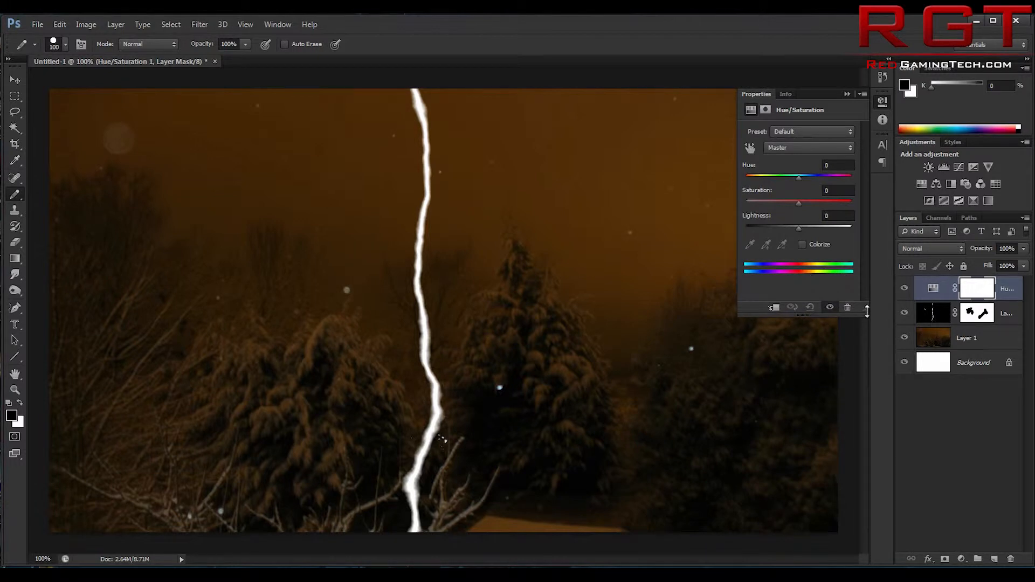
{"action": "left_click", "coordinate": [802, 246]}
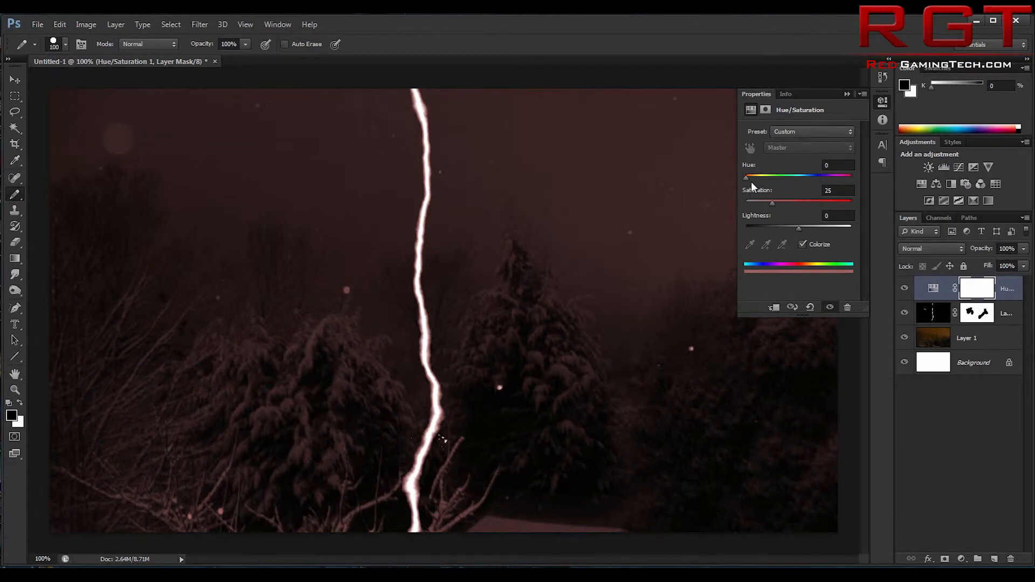
{"action": "left_click_drag", "start_coordinate": [752, 181], "coordinate": [803, 173]}
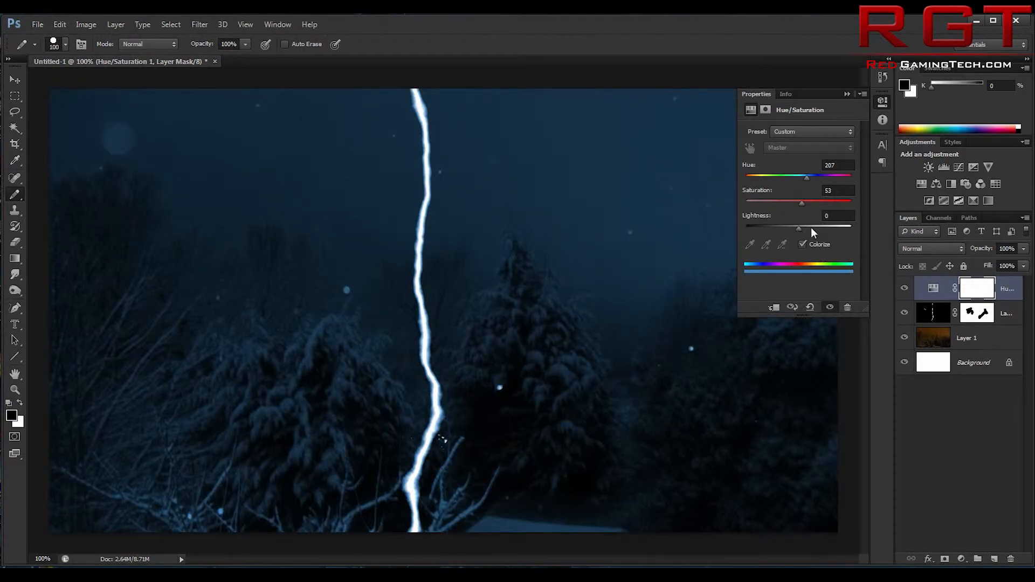
{"action": "mouse_move", "coordinate": [811, 228]}
{"action": "left_mouse_down"}
{"action": "mouse_move", "coordinate": [848, 228]}
{"action": "mouse_move", "coordinate": [797, 231]}
{"action": "left_mouse_up"}
{"action": "left_click", "coordinate": [850, 95]}
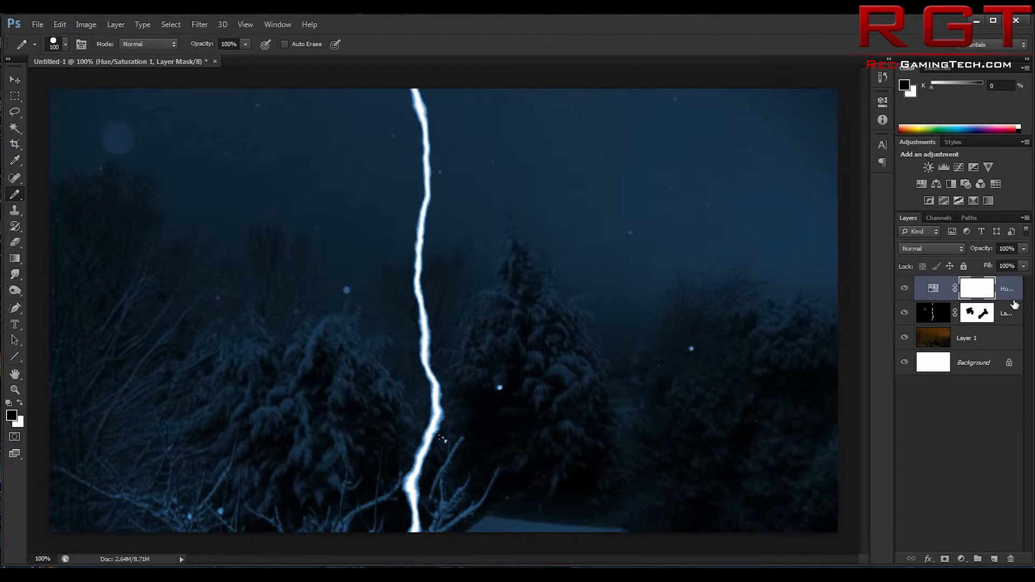
- Clip the Hue/Saturation adjustment to Layer 2 and shift its hue slightly further towards violet-blue
{"action": "left_click_drag", "start_coordinate": [1015, 305], "coordinate": [1014, 296]}
{"action": "left_click", "coordinate": [1008, 298], "text": "alt"}
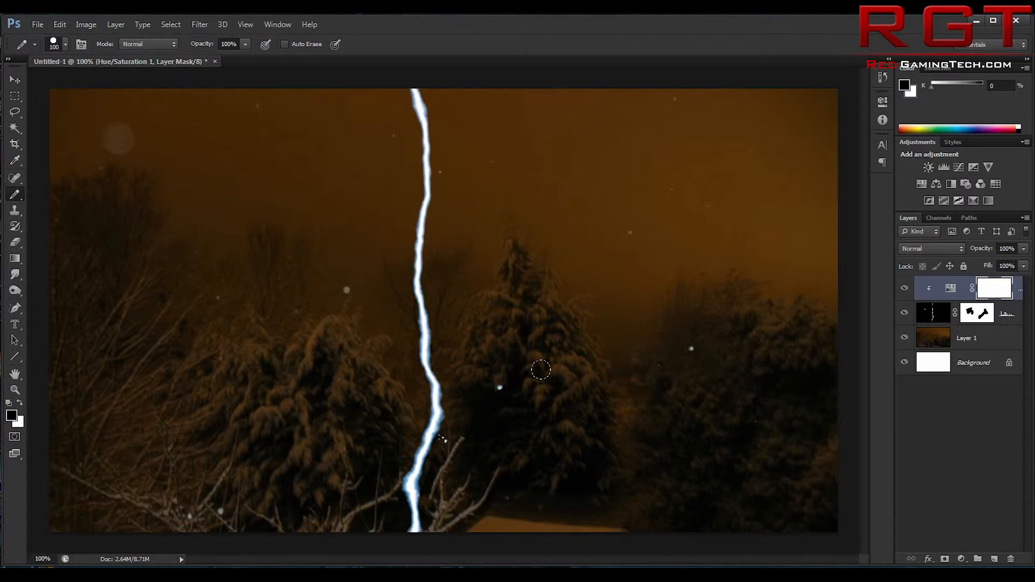
{"action": "double_click", "coordinate": [948, 289]}
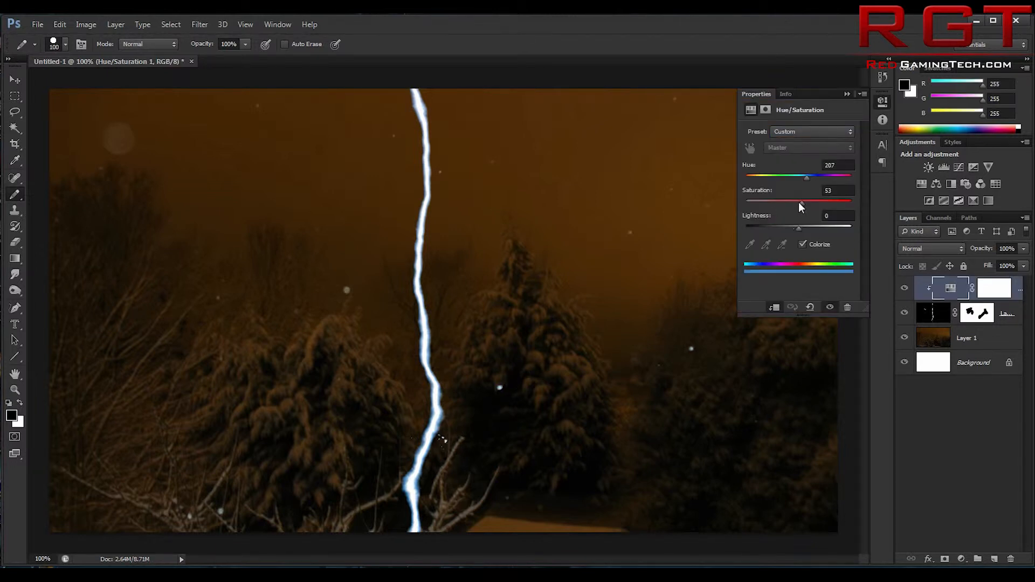
{"action": "left_click_drag", "start_coordinate": [807, 180], "coordinate": [810, 180]}
{"action": "left_click", "coordinate": [846, 94]}
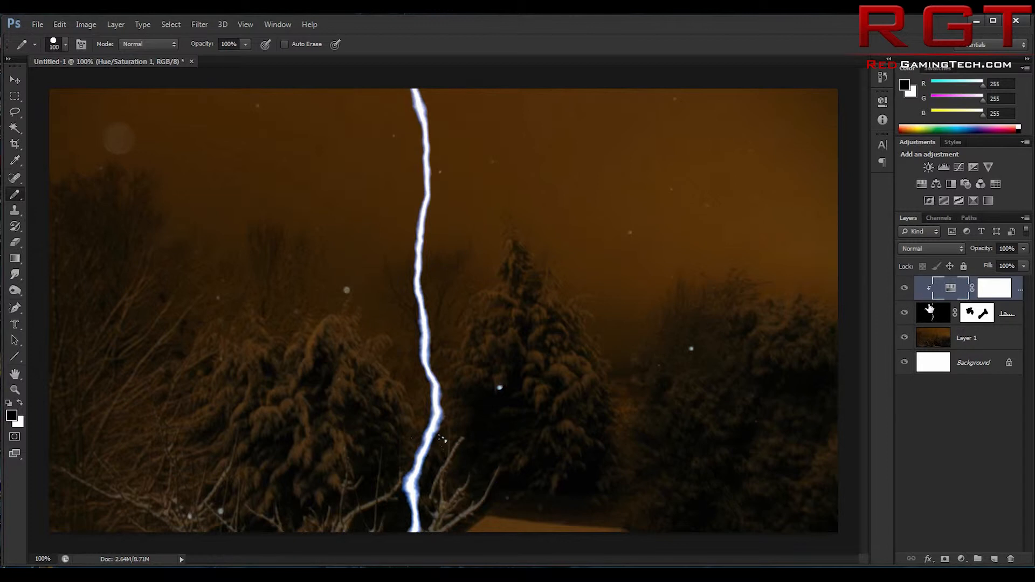
- Rotate Layer 2 by about 23.78° and move it to about X 1000 px, Y 198 px
{"action": "left_click", "coordinate": [929, 307]}
{"action": "key", "text": "ctrl+t"}
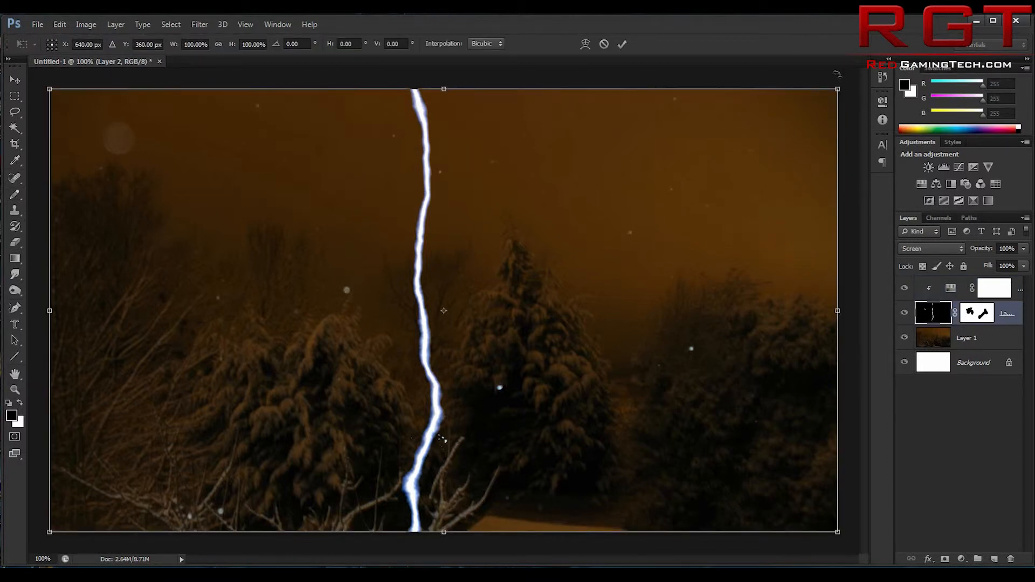
{"action": "left_click_drag", "start_coordinate": [696, 92], "coordinate": [814, 254]}
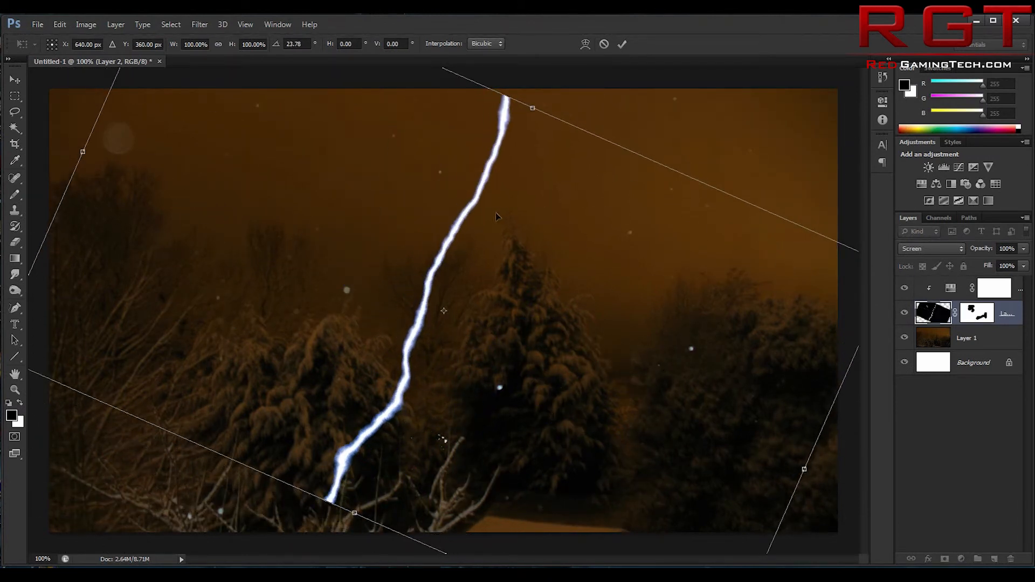
{"action": "left_click_drag", "start_coordinate": [478, 193], "coordinate": [672, 105]}
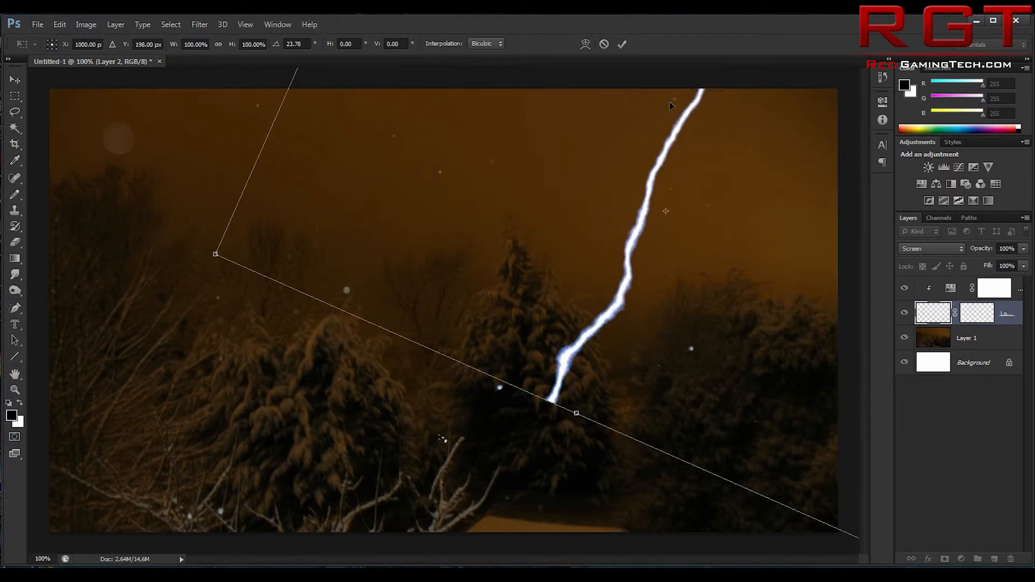
{"action": "key", "text": "Return"}
- Select Layer 2's mask and paint black with a size 15 brush over the bolt's lower part in front of the tree
{"action": "key", "text": "b"}
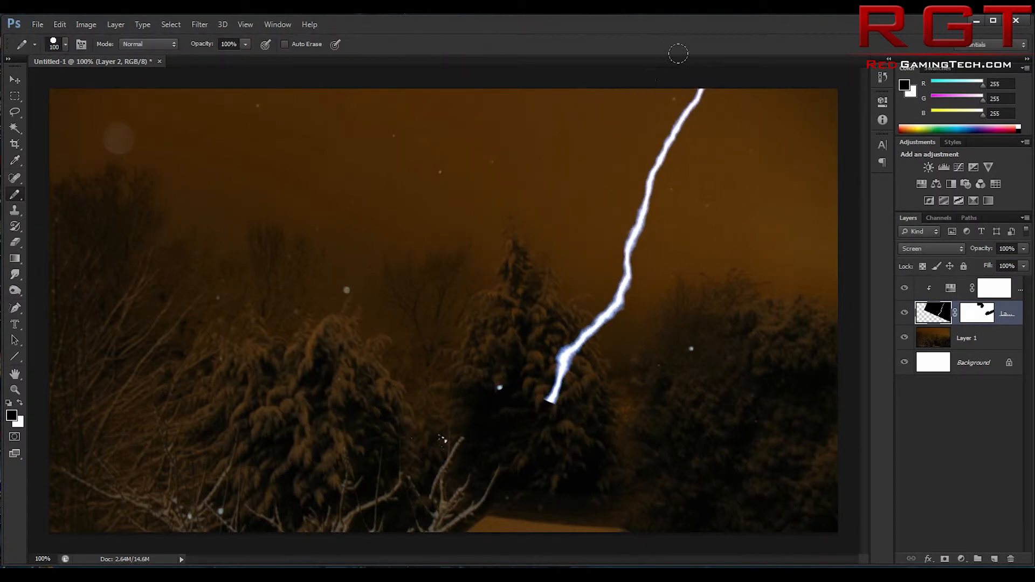
{"action": "left_click", "coordinate": [979, 314]}
{"action": "key", "text": "shift+b"}
{"action": "key", "text": "shift+b"}
{"action": "key", "text": "shift+b"}
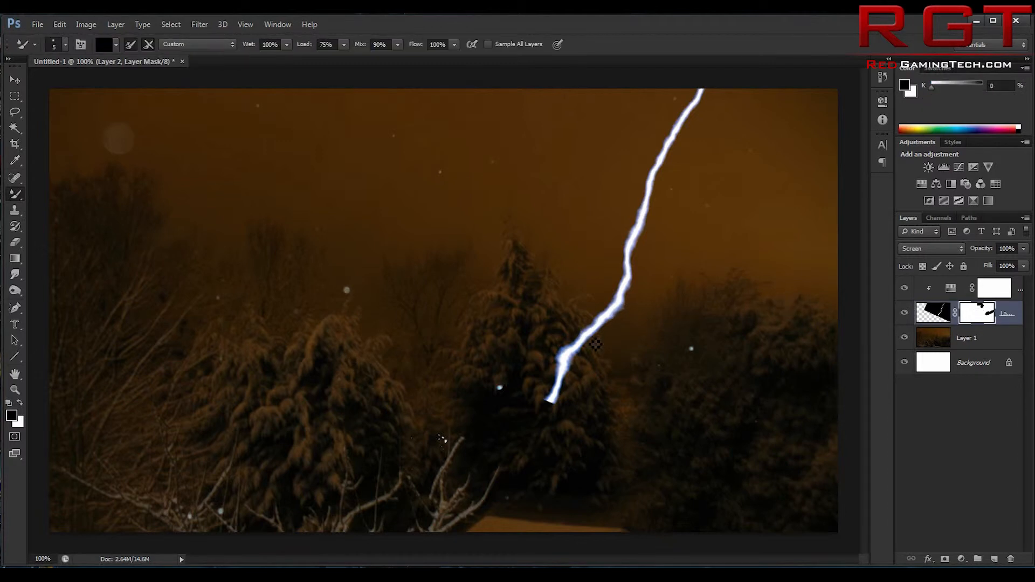
{"action": "mouse_move", "coordinate": [587, 346]}
{"action": "left_mouse_down"}
{"action": "mouse_move", "coordinate": [599, 327]}
{"action": "mouse_move", "coordinate": [565, 379]}
{"action": "mouse_move", "coordinate": [573, 349]}
{"action": "mouse_move", "coordinate": [586, 336]}
{"action": "mouse_move", "coordinate": [574, 381]}
{"action": "left_mouse_up"}
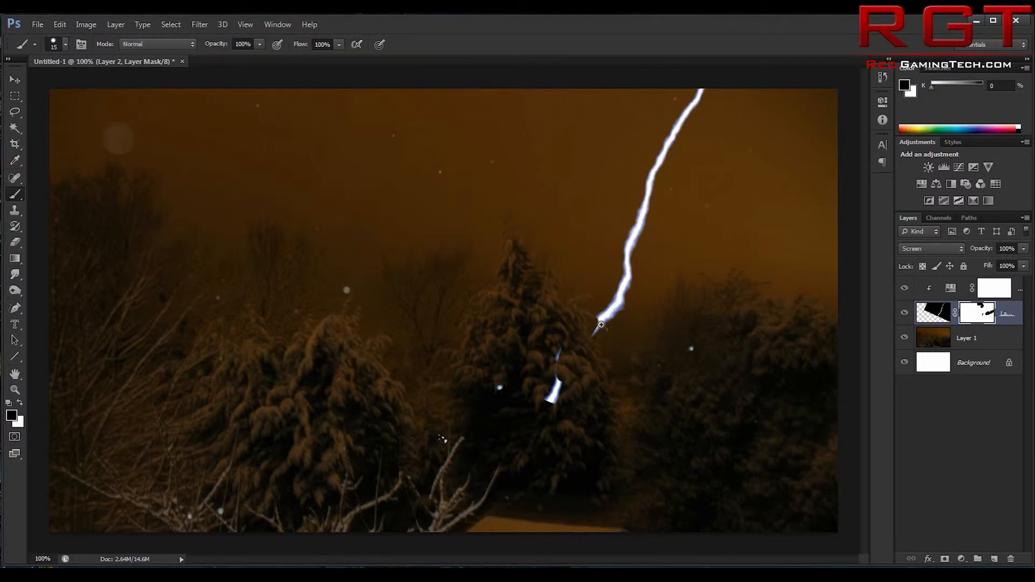
- Paint out the remaining bolt fragments over the tree on Layer 2's mask
{"action": "scroll", "coordinate": [586, 337], "scroll_direction": "up", "scroll_amount": 2}
{"action": "key", "text": "x"}
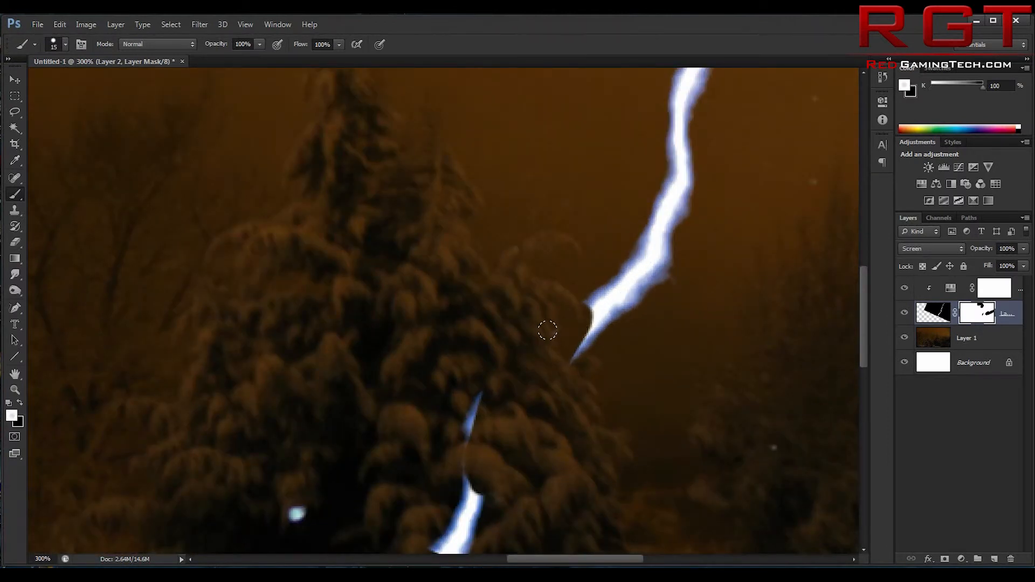
{"action": "mouse_move", "coordinate": [480, 393]}
{"action": "left_mouse_down"}
{"action": "mouse_move", "coordinate": [472, 475]}
{"action": "mouse_move", "coordinate": [509, 231]}
{"action": "left_mouse_up"}
{"action": "key", "text": "x"}
{"action": "key", "text": "space"}
{"action": "mouse_move", "coordinate": [498, 303]}
{"action": "left_mouse_down"}
{"action": "mouse_move", "coordinate": [446, 358]}
{"action": "mouse_move", "coordinate": [457, 346]}
{"action": "left_mouse_up"}
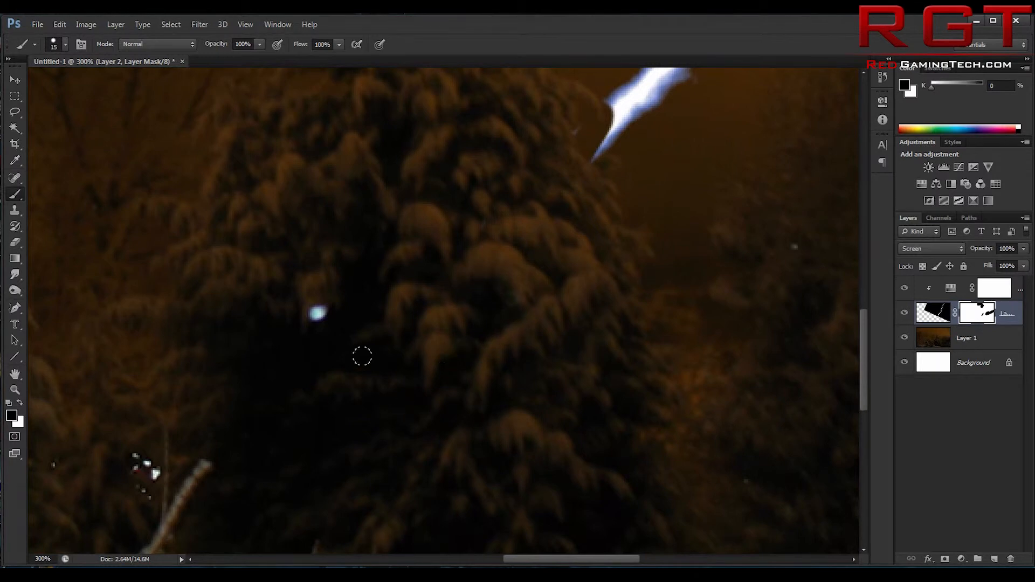
{"action": "key", "text": "space"}
{"action": "left_click_drag", "start_coordinate": [463, 292], "coordinate": [393, 446]}
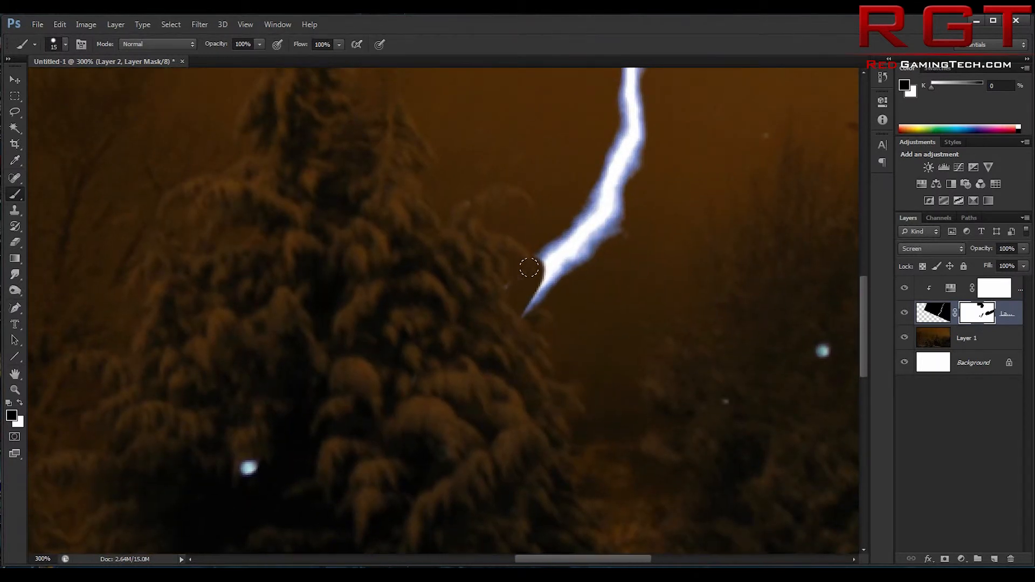
- Refine Layer 2's mask around the bolt's lower tip so the bolt ends at the tree's edge
{"action": "mouse_move", "coordinate": [536, 260]}
{"action": "left_mouse_down"}
{"action": "mouse_move", "coordinate": [525, 280]}
{"action": "mouse_move", "coordinate": [512, 275]}
{"action": "mouse_move", "coordinate": [544, 256]}
{"action": "mouse_move", "coordinate": [515, 297]}
{"action": "mouse_move", "coordinate": [549, 274]}
{"action": "left_mouse_up"}
{"action": "key", "text": "z"}
{"action": "key", "text": "v"}
{"action": "key", "text": "b"}
{"action": "key", "text": "x"}
{"action": "scroll", "coordinate": [484, 305], "scroll_direction": "down", "scroll_amount": 4}
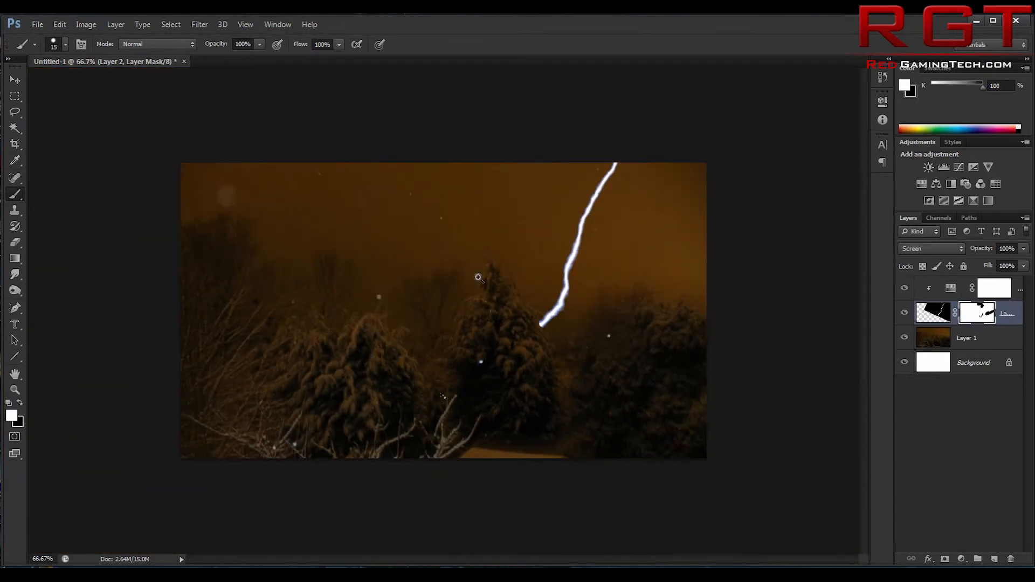
{"action": "scroll", "coordinate": [480, 264], "scroll_direction": "up", "scroll_amount": 1}
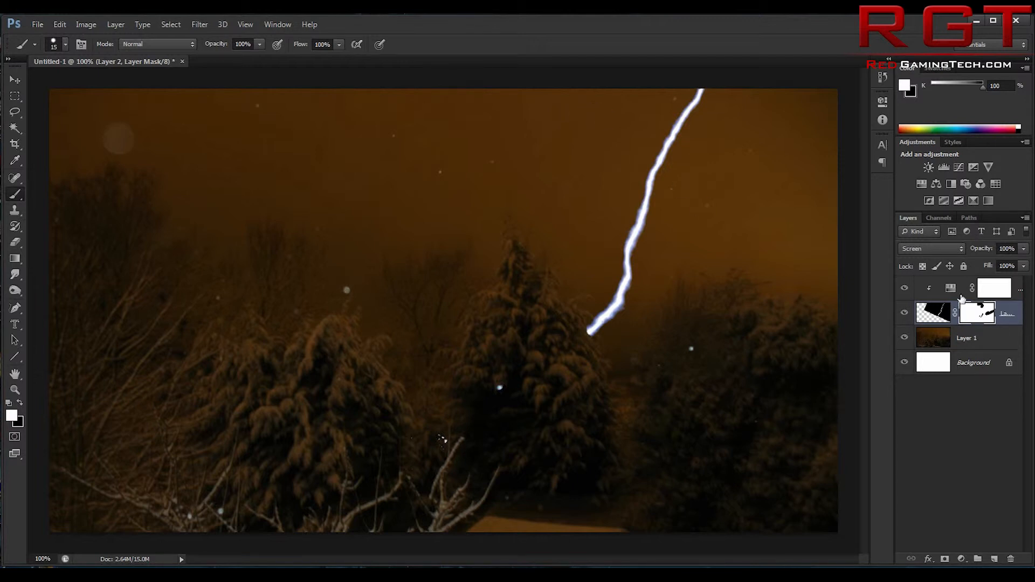
- Add a new layer above the Hue/Saturation adjustment and hide both that adjustment and Layer 2
{"action": "left_click", "coordinate": [961, 296]}
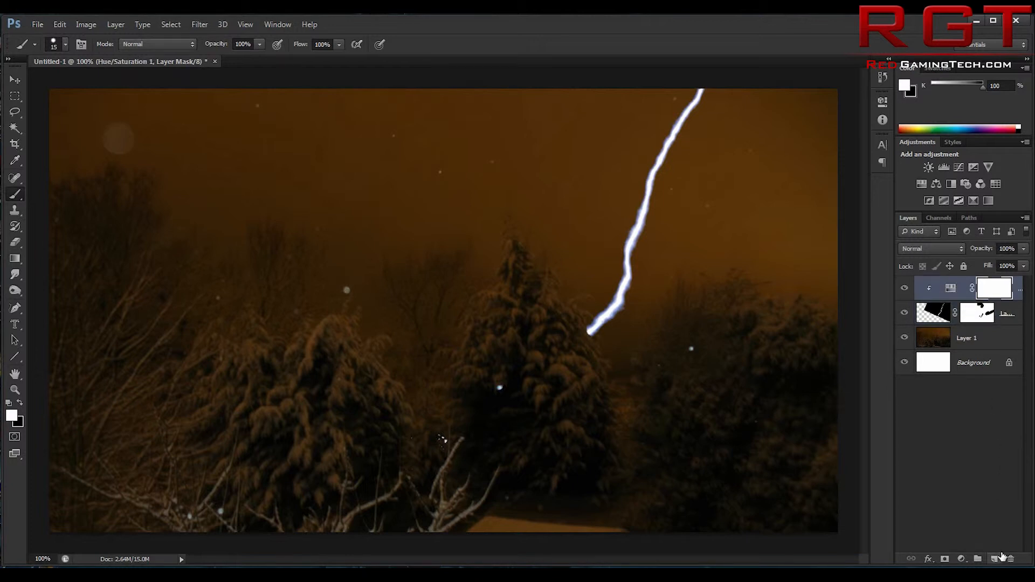
{"action": "left_click", "coordinate": [995, 558]}
{"action": "left_click", "coordinate": [904, 313]}
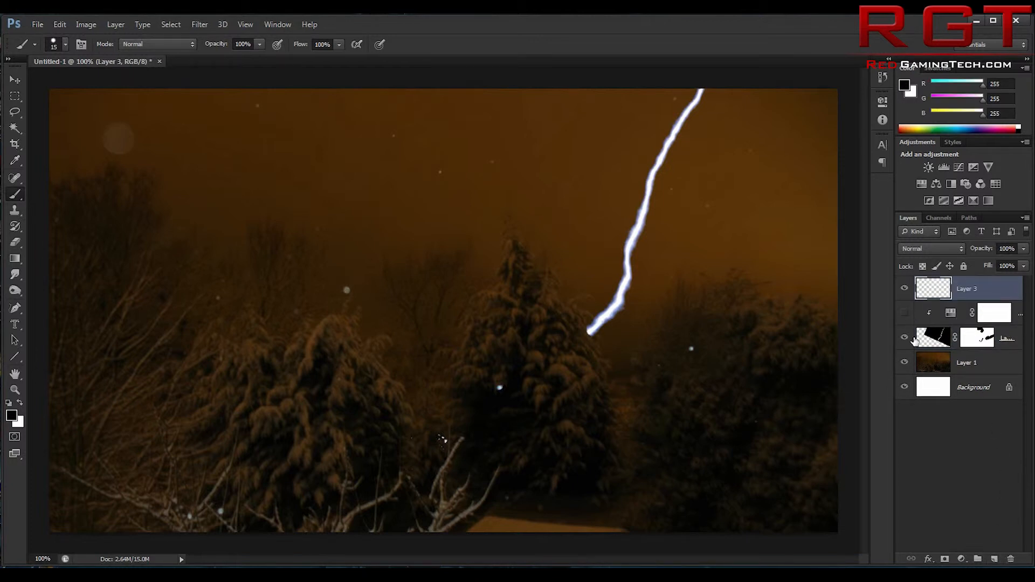
{"action": "left_click", "coordinate": [904, 337]}
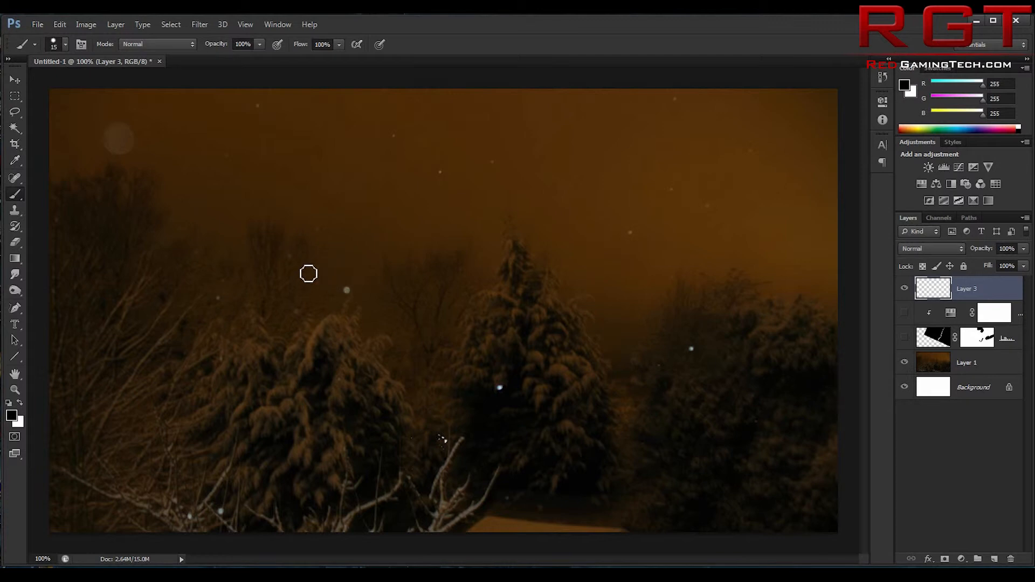
- Fill Layer 3 with a narrow linear gradient near the centre, running from black on the right to white on the left
{"action": "key", "text": "g"}
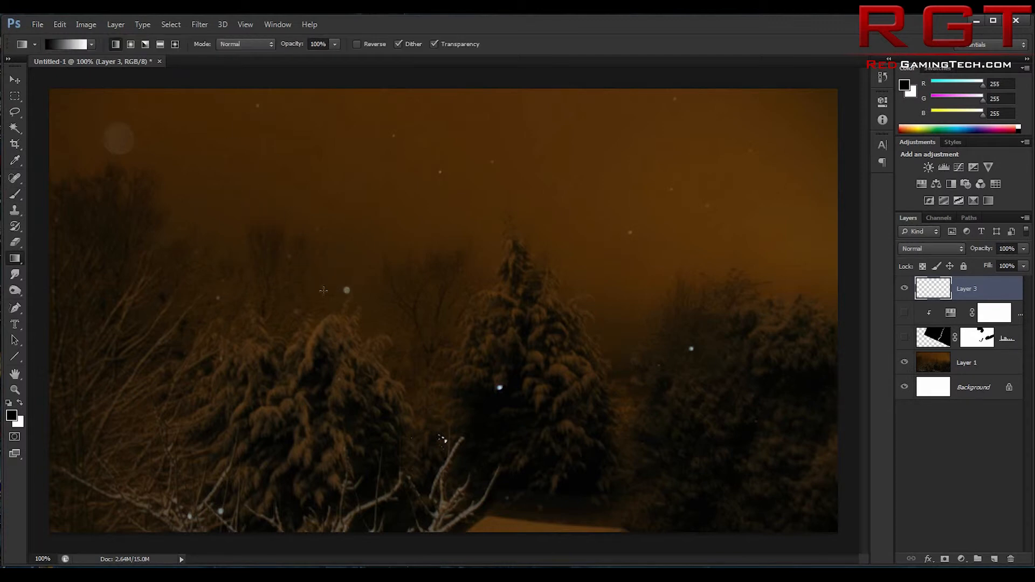
{"action": "left_click_drag", "start_coordinate": [296, 274], "coordinate": [422, 279]}
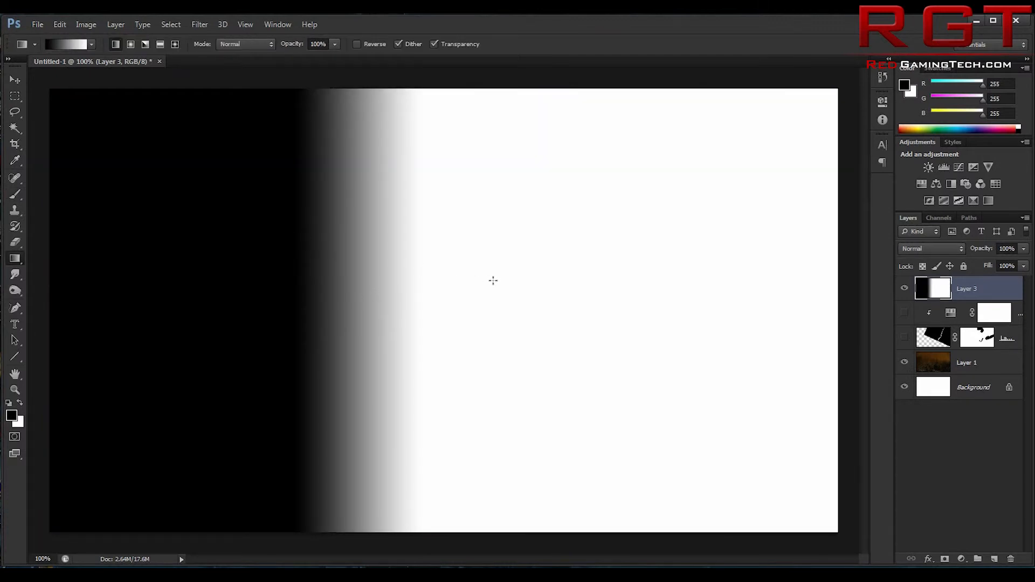
{"action": "left_click_drag", "start_coordinate": [494, 280], "coordinate": [399, 271]}
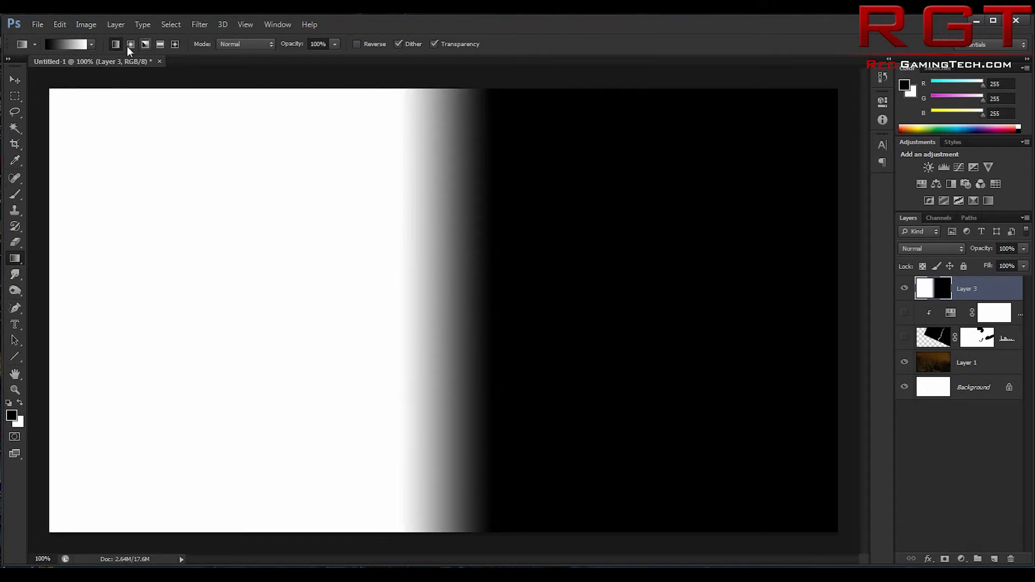
- Apply Difference Clouds to Layer 3 and invert its colours
{"action": "left_click", "coordinate": [86, 25]}
{"action": "mouse_move", "coordinate": [138, 24]}
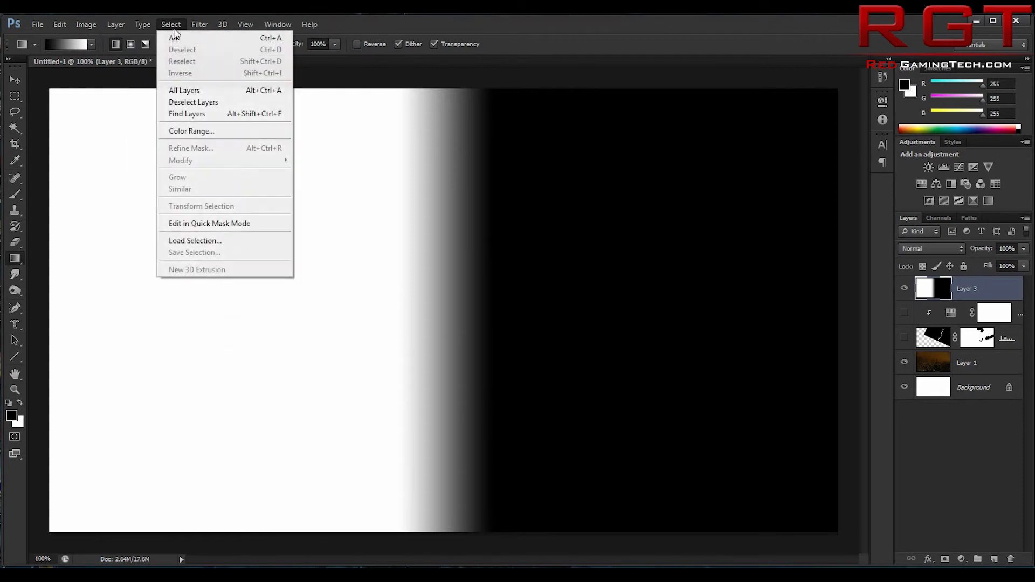
{"action": "mouse_move", "coordinate": [199, 25]}
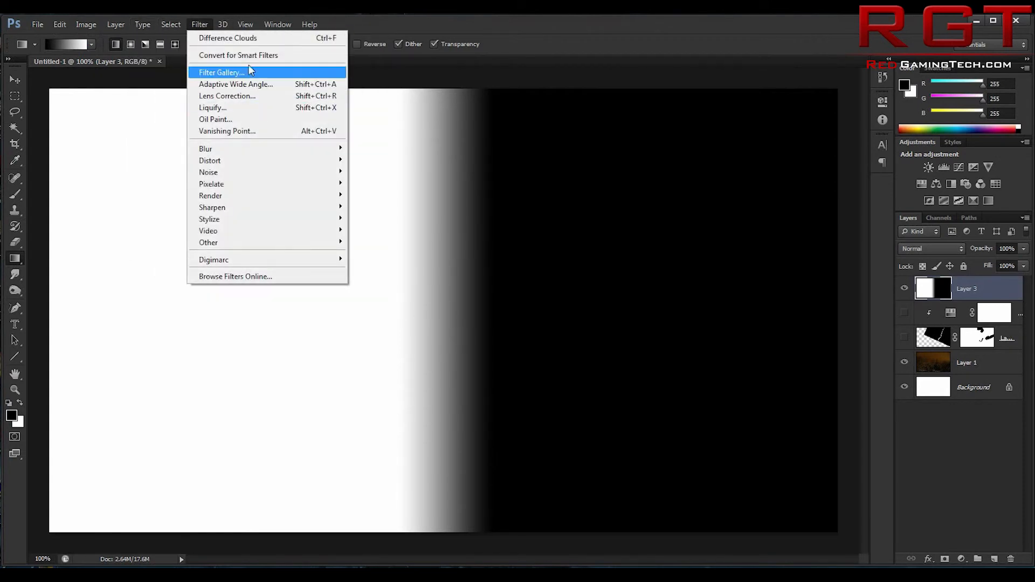
{"action": "left_click", "coordinate": [245, 39]}
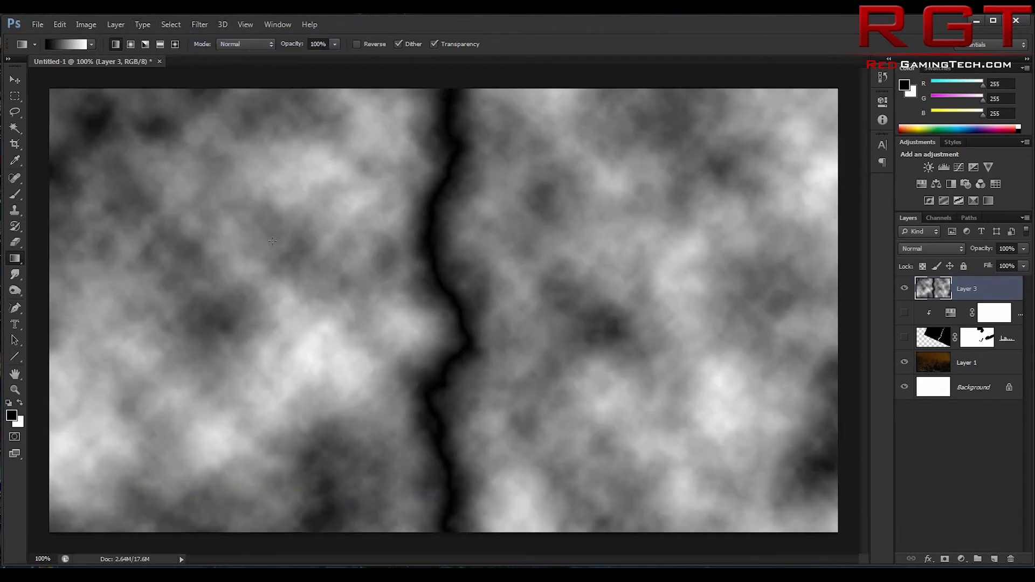
{"action": "key", "text": "ctrl+i"}
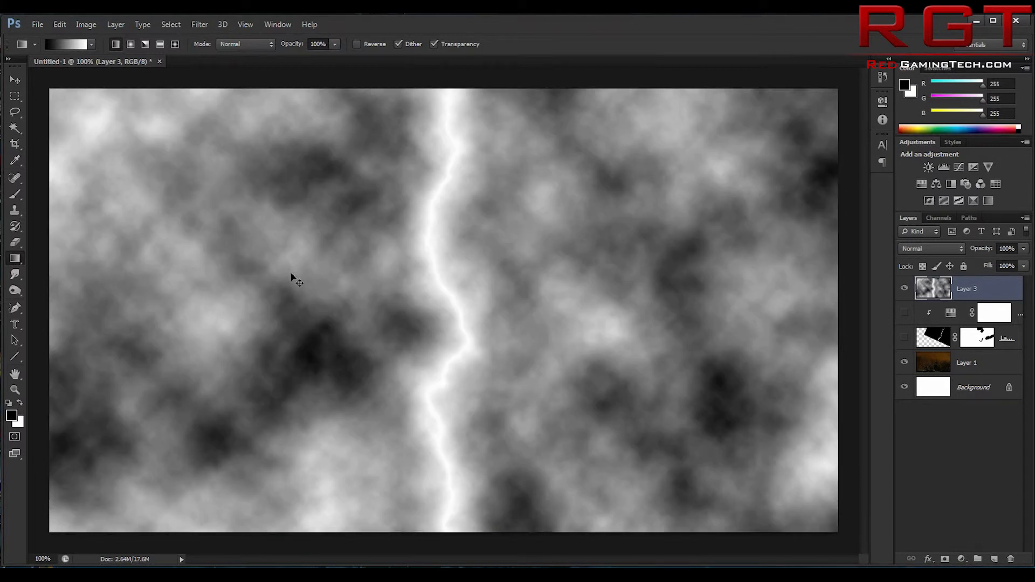
- Adjust Layer 3's Levels with input values of about 210, 1.34 and 255 to isolate the bolt on black
{"action": "key", "text": "ctrl+l"}
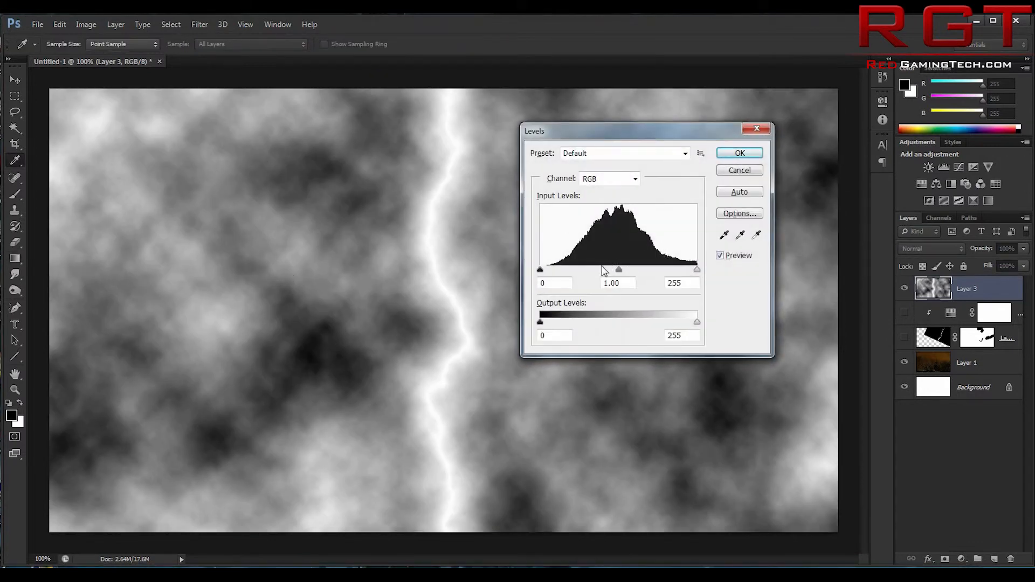
{"action": "mouse_move", "coordinate": [619, 269]}
{"action": "left_mouse_down"}
{"action": "mouse_move", "coordinate": [590, 270]}
{"action": "mouse_move", "coordinate": [626, 276]}
{"action": "left_mouse_up"}
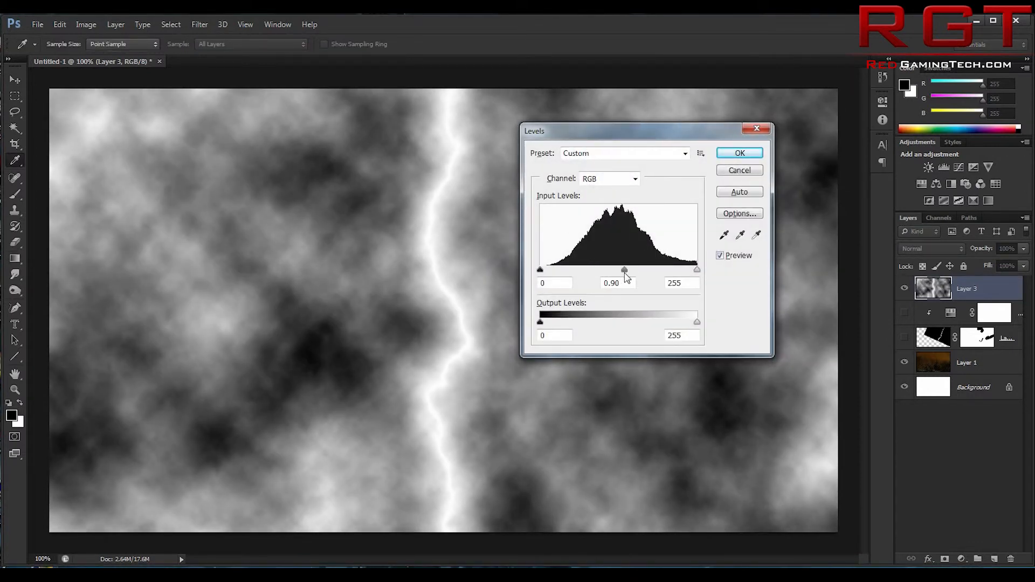
{"action": "mouse_move", "coordinate": [540, 270]}
{"action": "left_mouse_down"}
{"action": "mouse_move", "coordinate": [654, 289]}
{"action": "mouse_move", "coordinate": [697, 273]}
{"action": "mouse_move", "coordinate": [668, 271]}
{"action": "mouse_move", "coordinate": [681, 271]}
{"action": "left_mouse_up"}
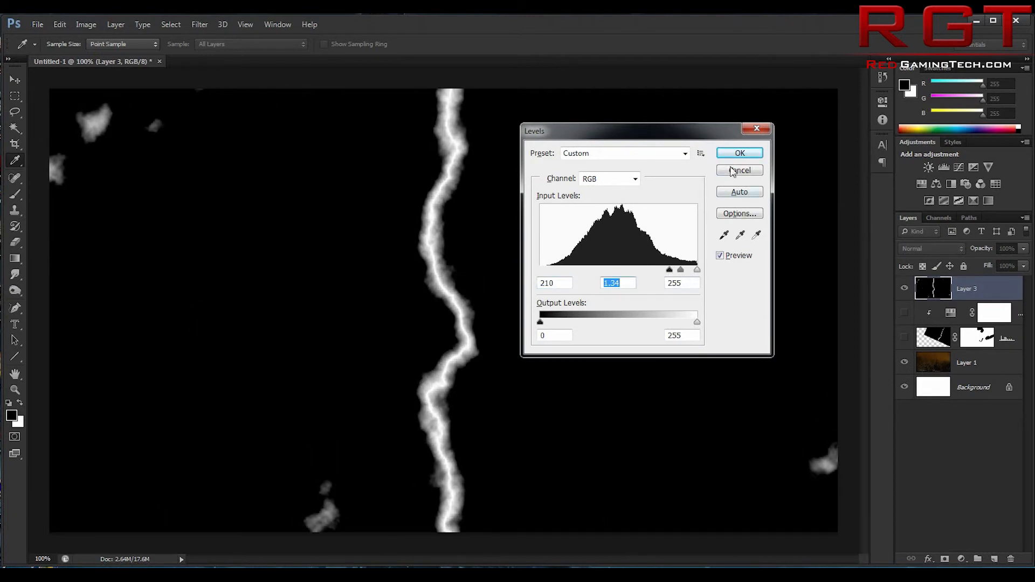
{"action": "left_click", "coordinate": [740, 153]}
{"action": "key", "text": "g"}
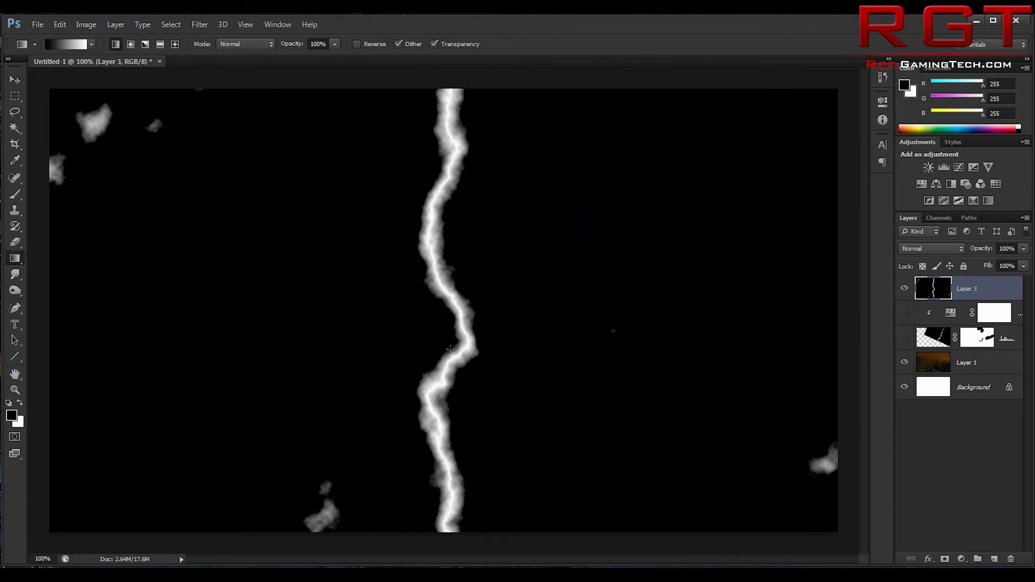
- Set Layer 3's blend mode to Screen and place it directly beneath the Hue/Saturation adjustment with the hidden layers shown again
{"action": "left_click", "coordinate": [947, 250]}
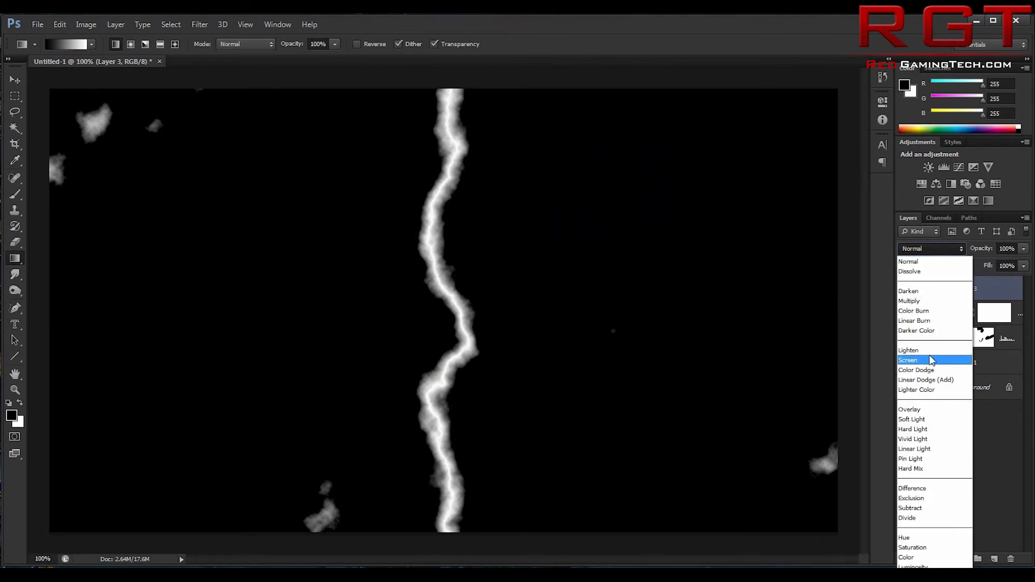
{"action": "left_click", "coordinate": [932, 360]}
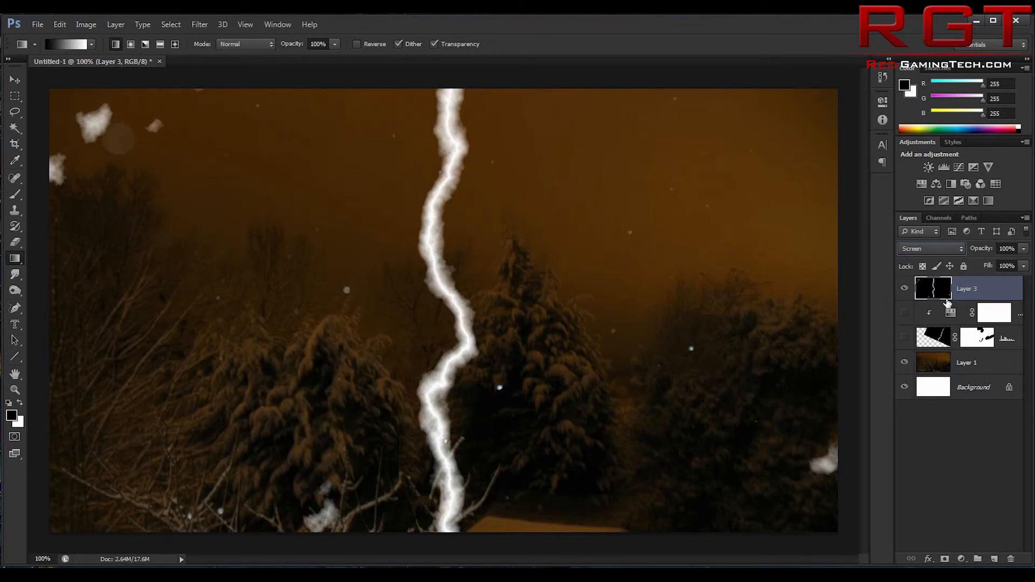
{"action": "left_click_drag", "start_coordinate": [960, 291], "coordinate": [957, 317]}
{"action": "left_click", "coordinate": [905, 290]}
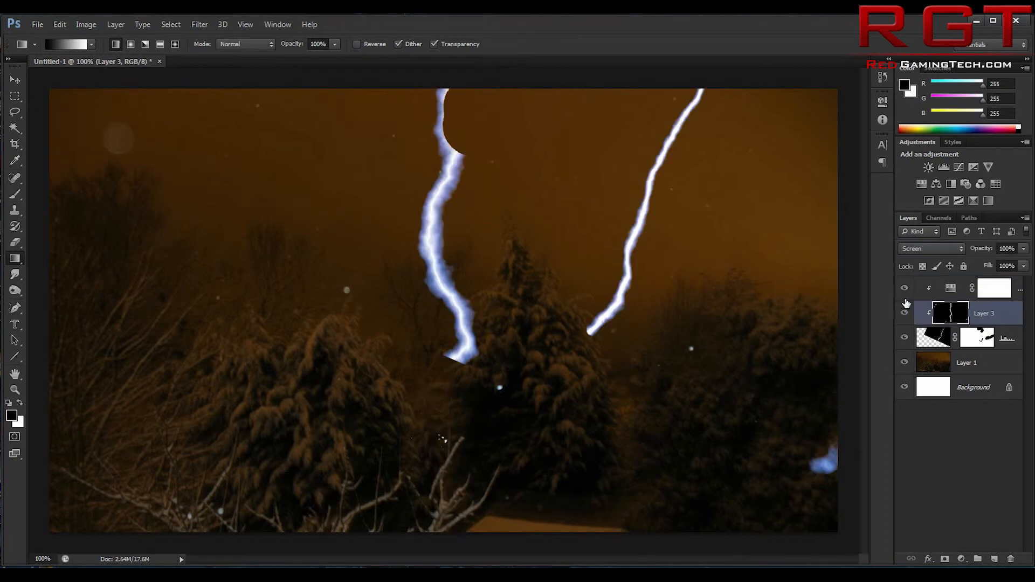
- Hide the masked lightning layer and move Layer 3 beneath it, directly above Layer 1
{"action": "left_click", "coordinate": [904, 340]}
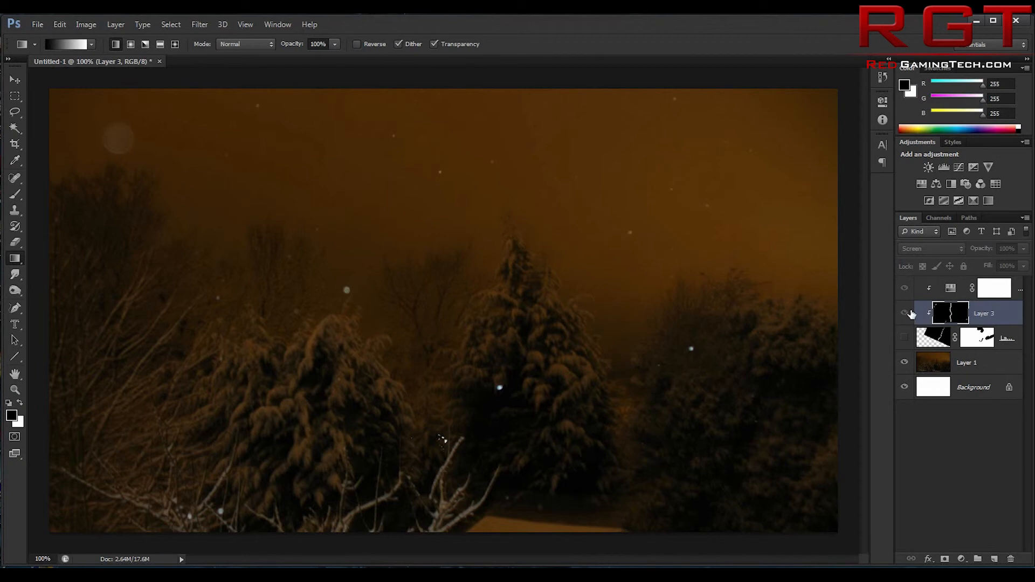
{"action": "left_click", "coordinate": [904, 338]}
{"action": "left_click", "coordinate": [904, 339]}
{"action": "left_click_drag", "start_coordinate": [942, 309], "coordinate": [960, 345]}
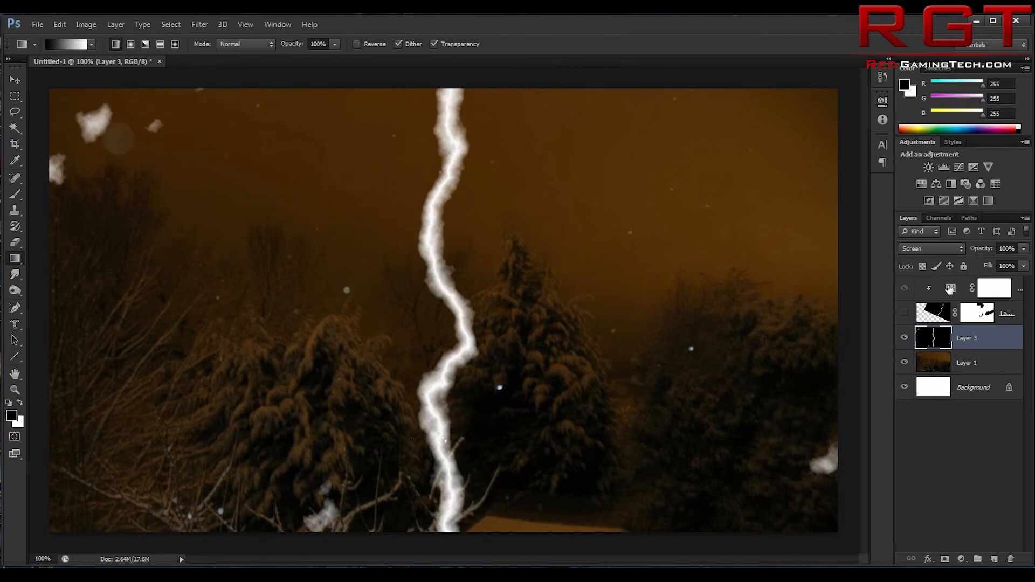
- Clip the Hue/Saturation adjustment directly above Layer 3 and set Layer 3's opacity to 77%
{"action": "left_click_drag", "start_coordinate": [949, 290], "coordinate": [948, 325]}
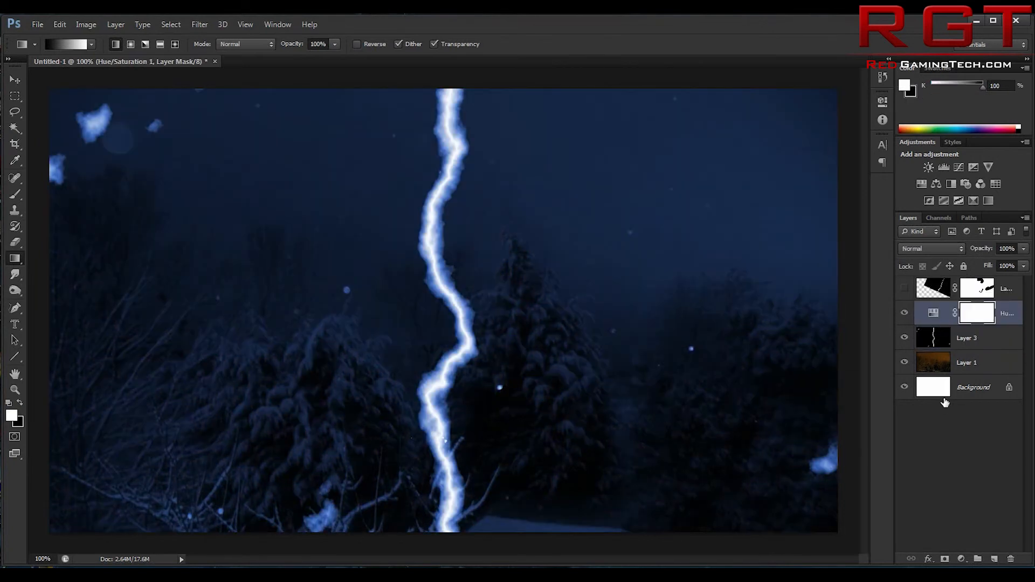
{"action": "left_click", "coordinate": [959, 324], "text": "alt"}
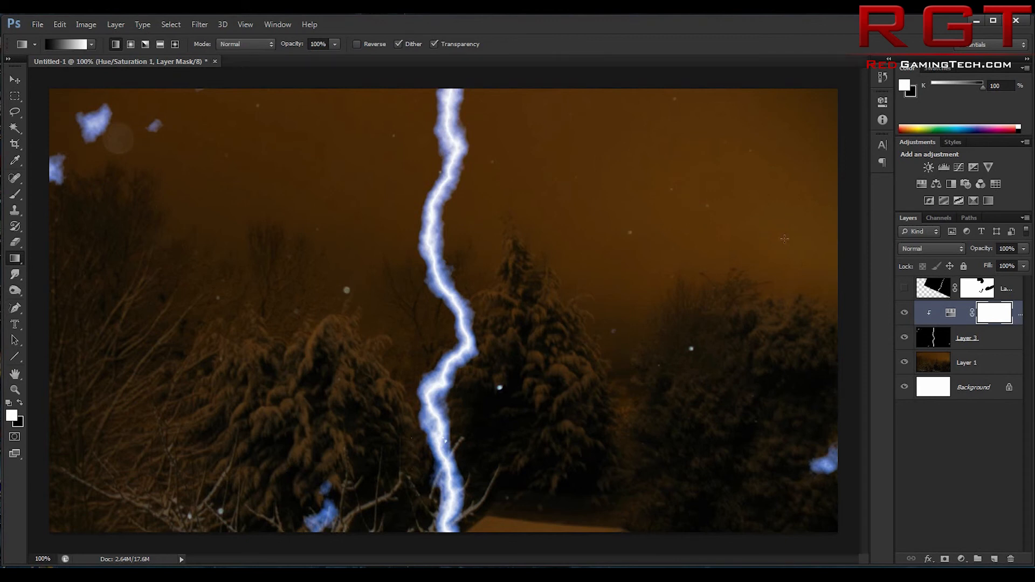
{"action": "left_click", "coordinate": [942, 346]}
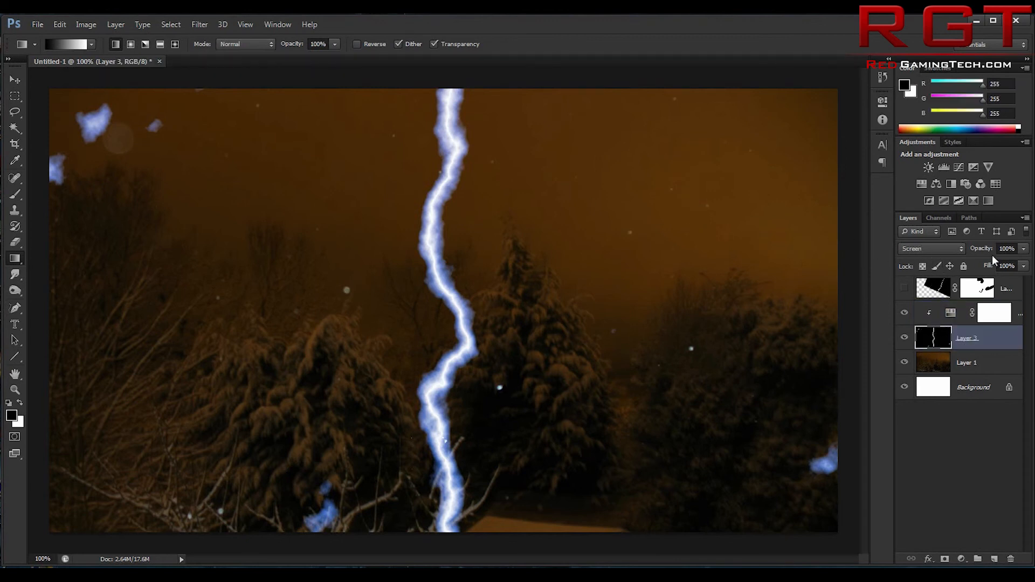
{"action": "left_click_drag", "start_coordinate": [988, 253], "coordinate": [977, 253]}
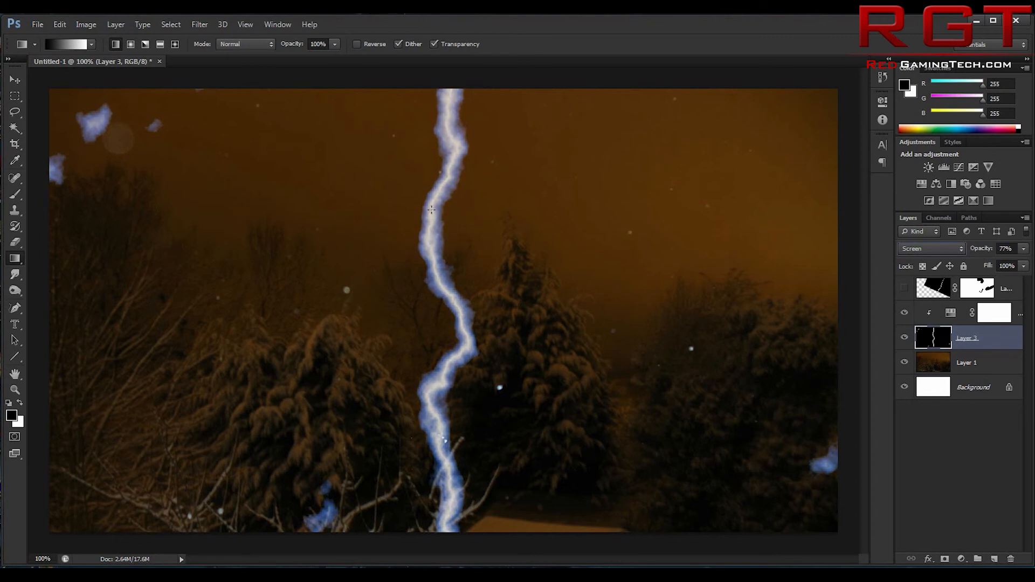